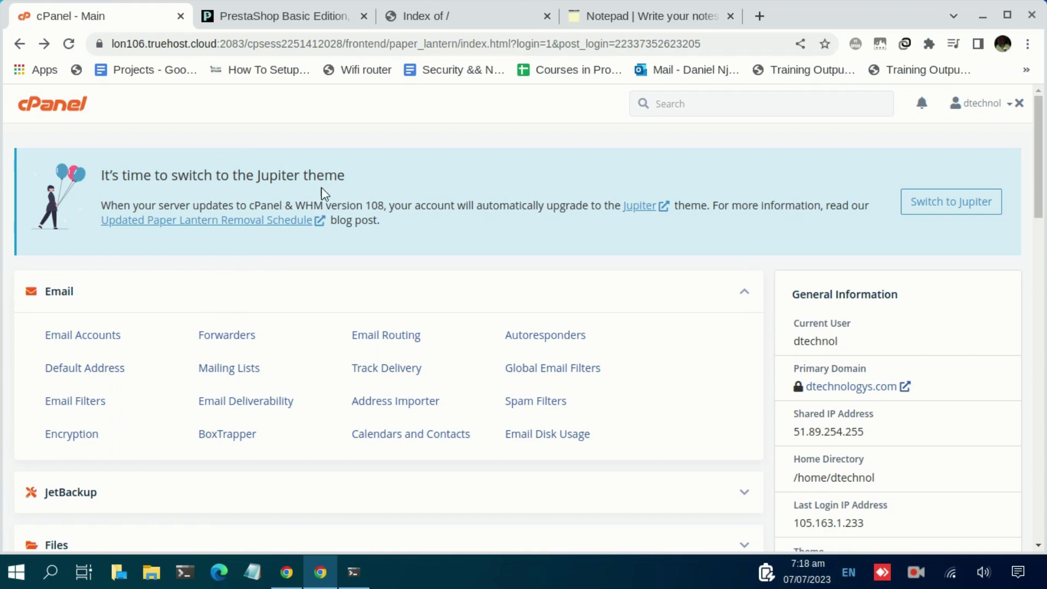
Refresh the test subdomain listing to confirm only prestashop_1.7.8.7.zip is there, then return to cPanel.
left_click(423, 21)
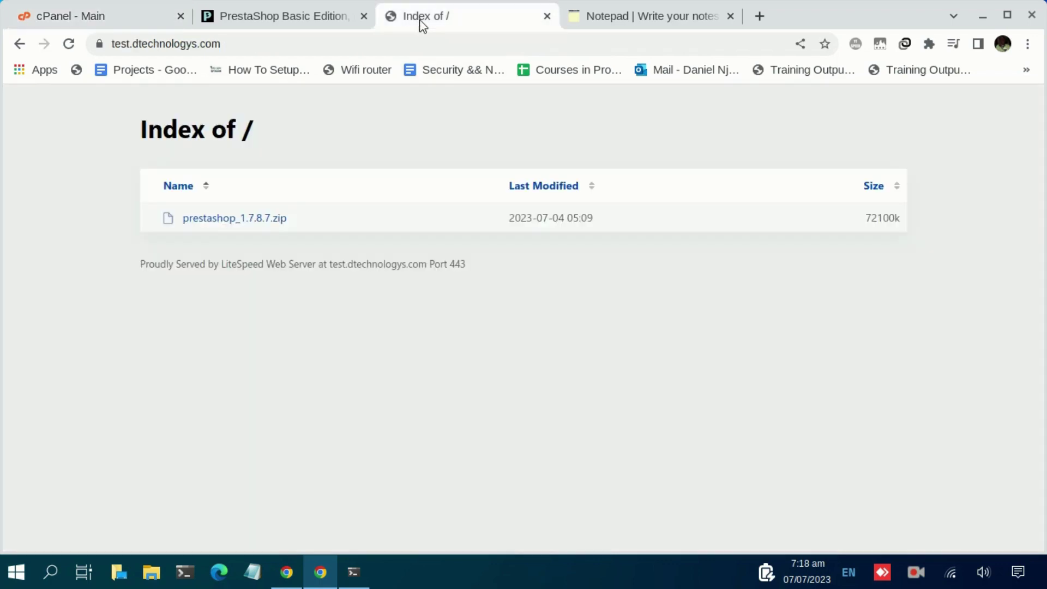
left_click(69, 45)
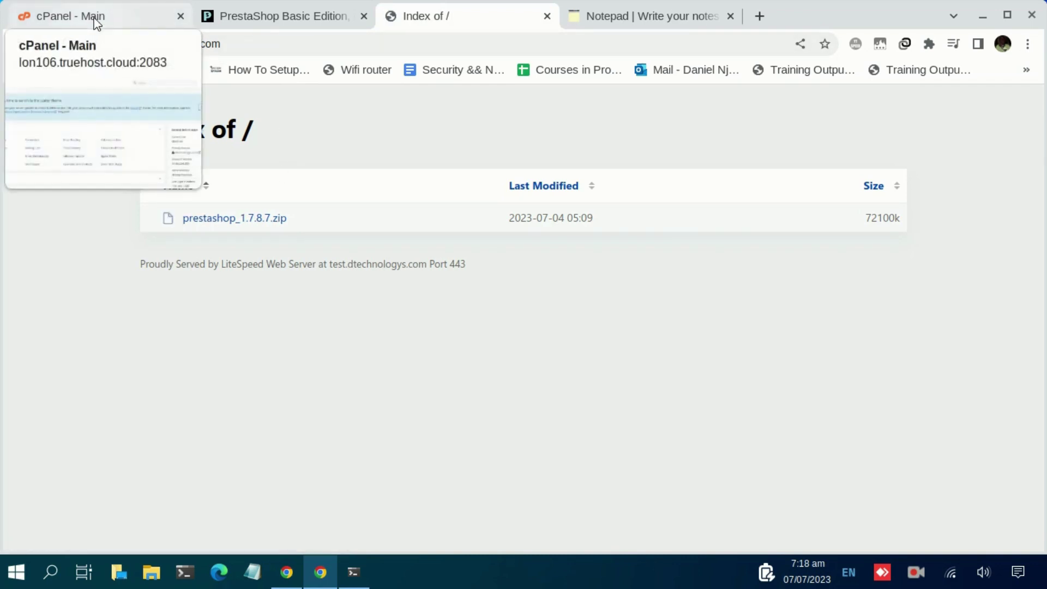
left_click(139, 18)
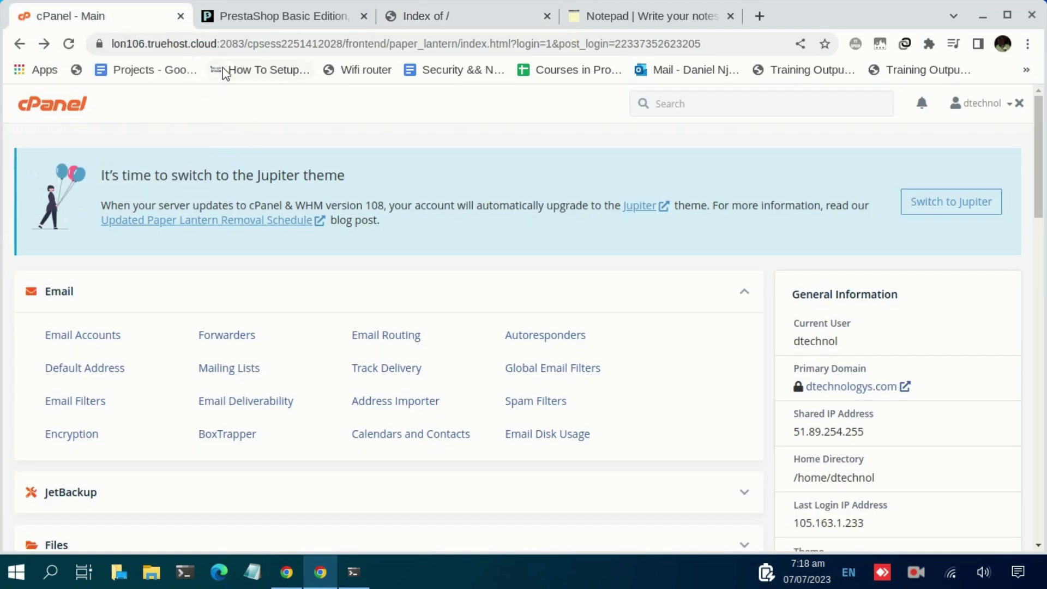
Look over the PrestaShop Basic Edition download form's Email and Profile fields without submitting.
left_click(239, 17)
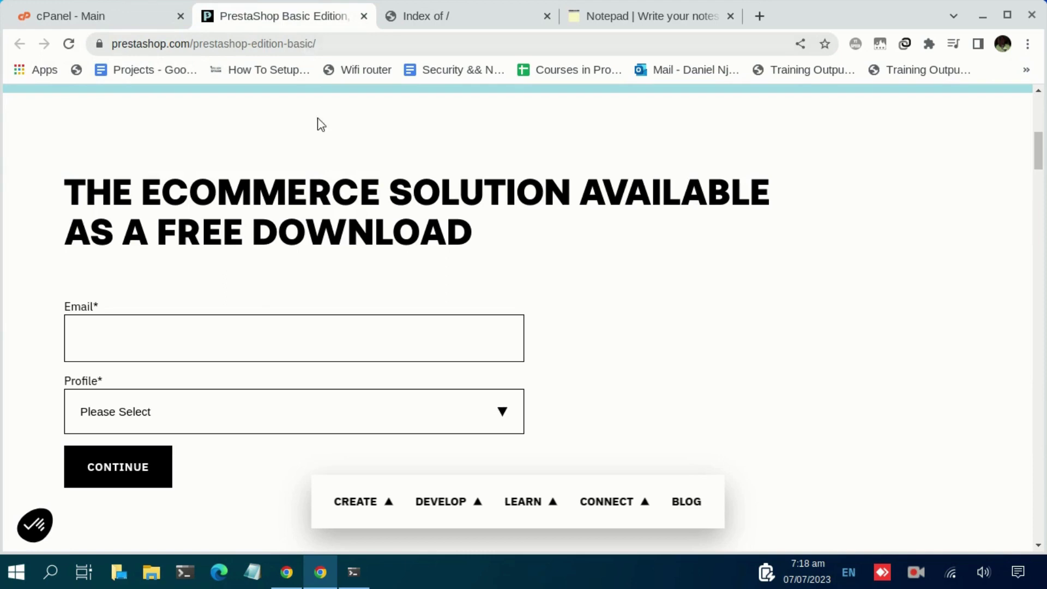
scroll(262, 173, "up", 2)
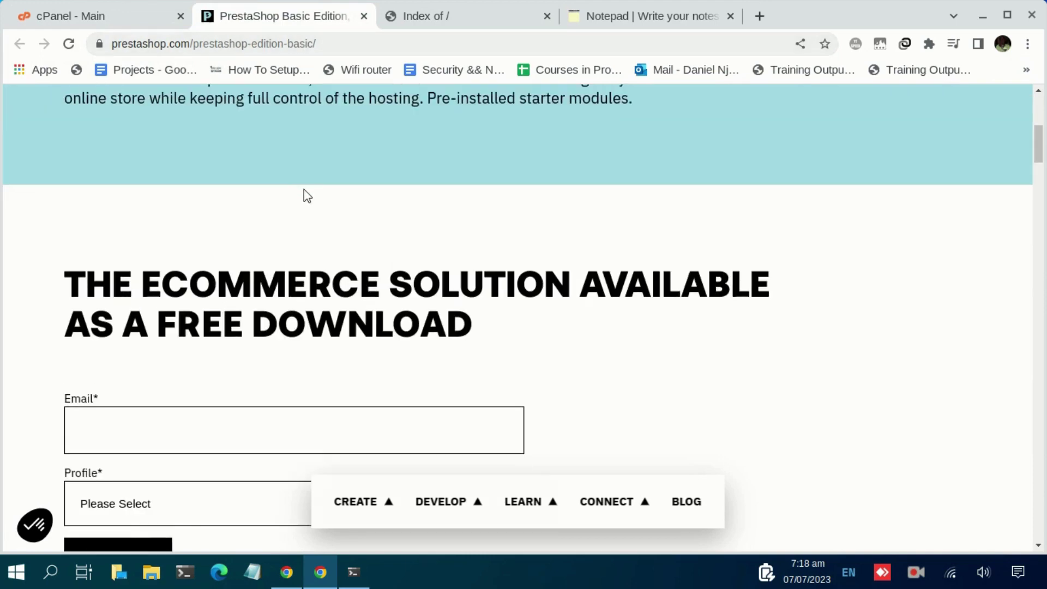
scroll(377, 213, "down", 2)
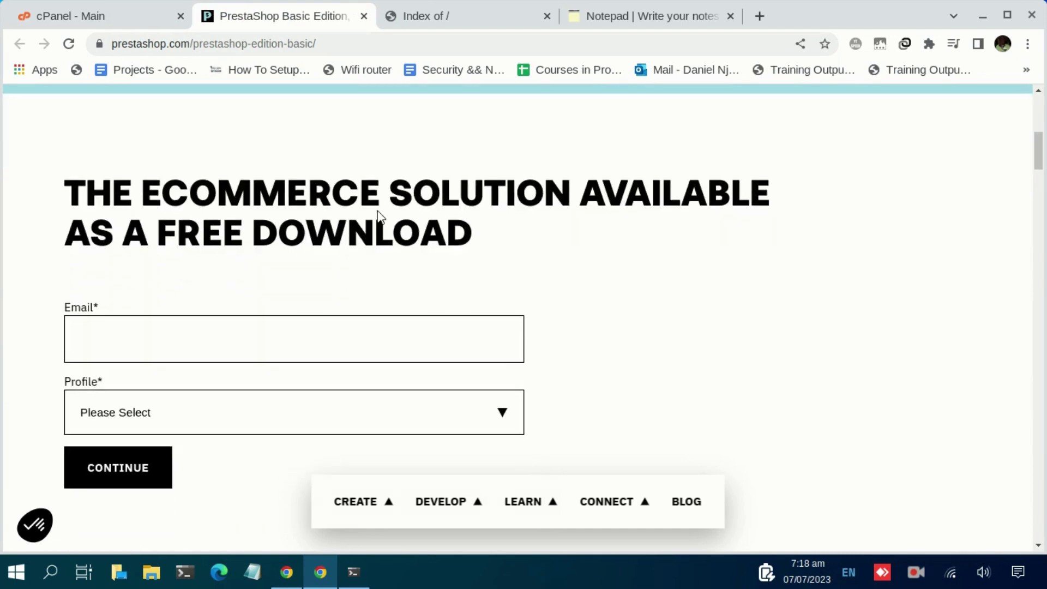
scroll(283, 180, "up", 4)
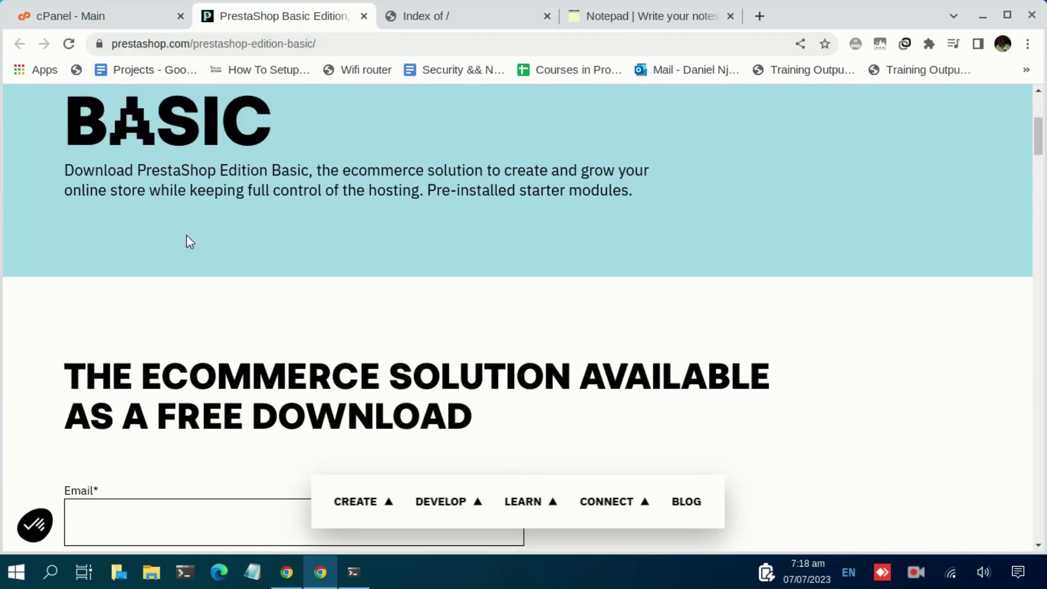
scroll(215, 243, "down", 6)
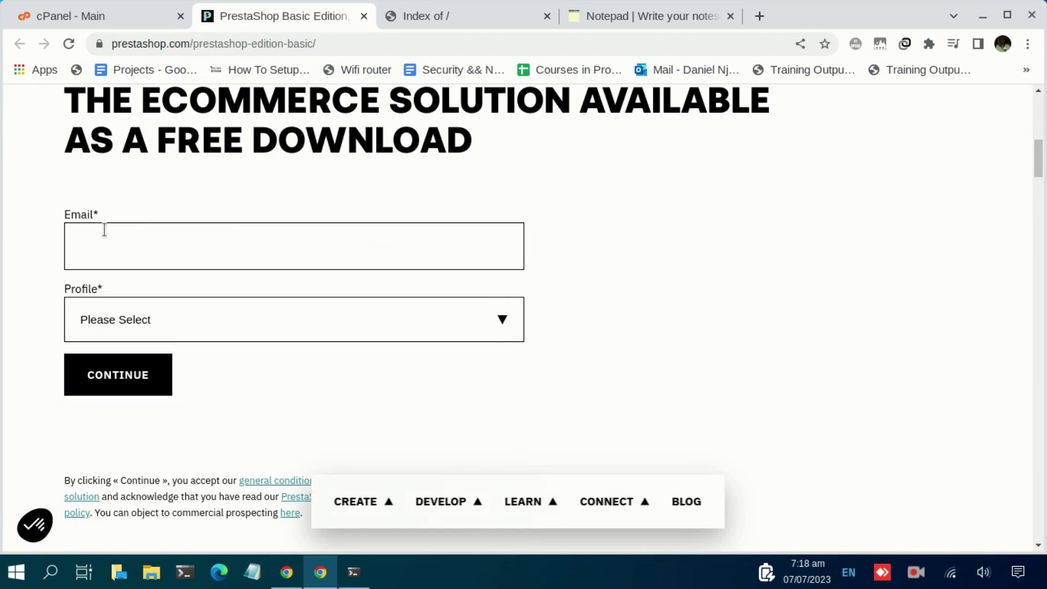
left_click(153, 233)
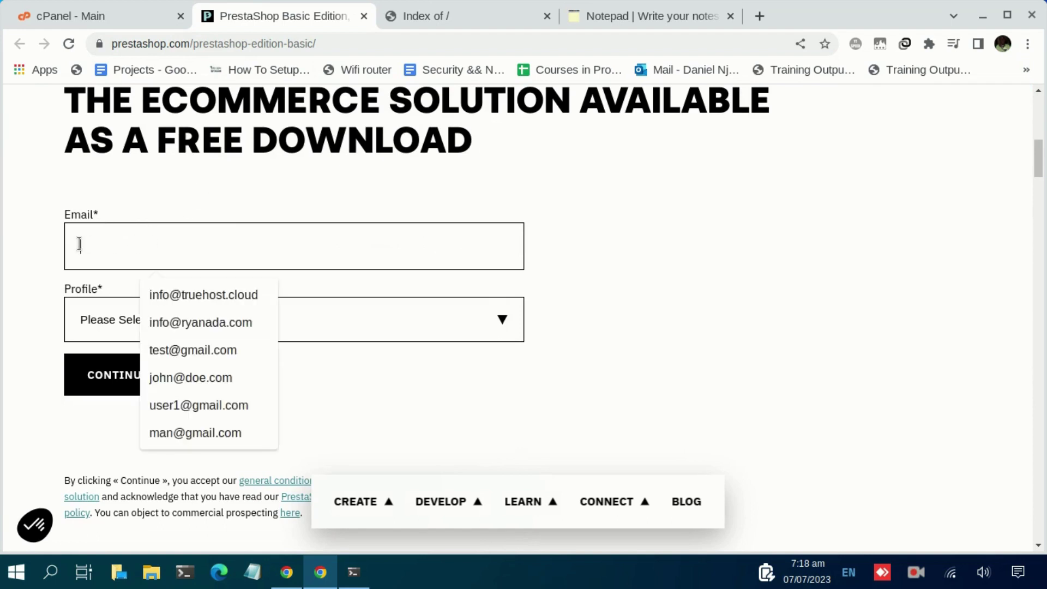
left_click(94, 326)
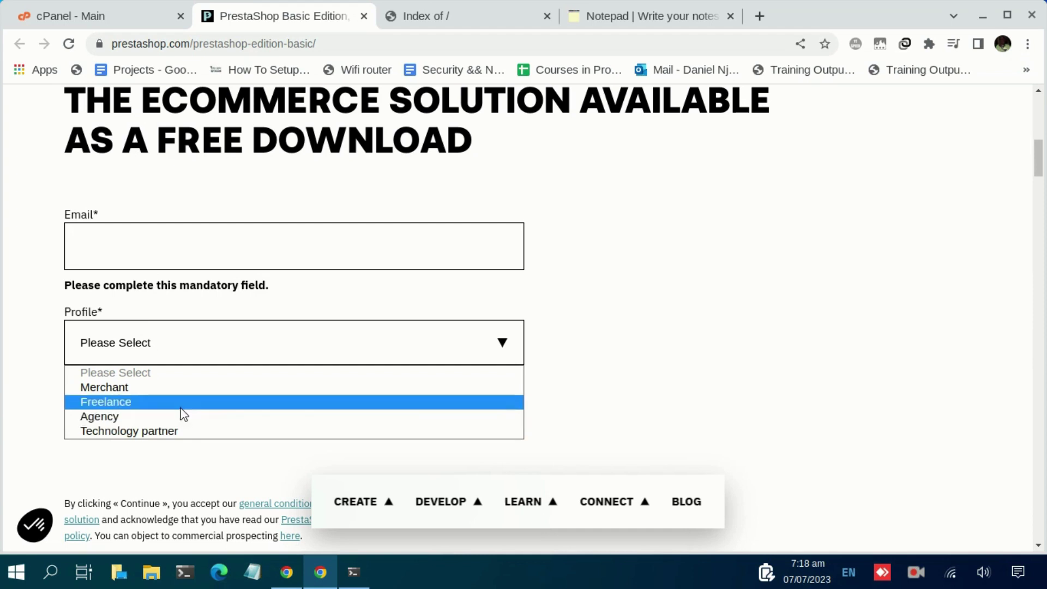
left_click(640, 275)
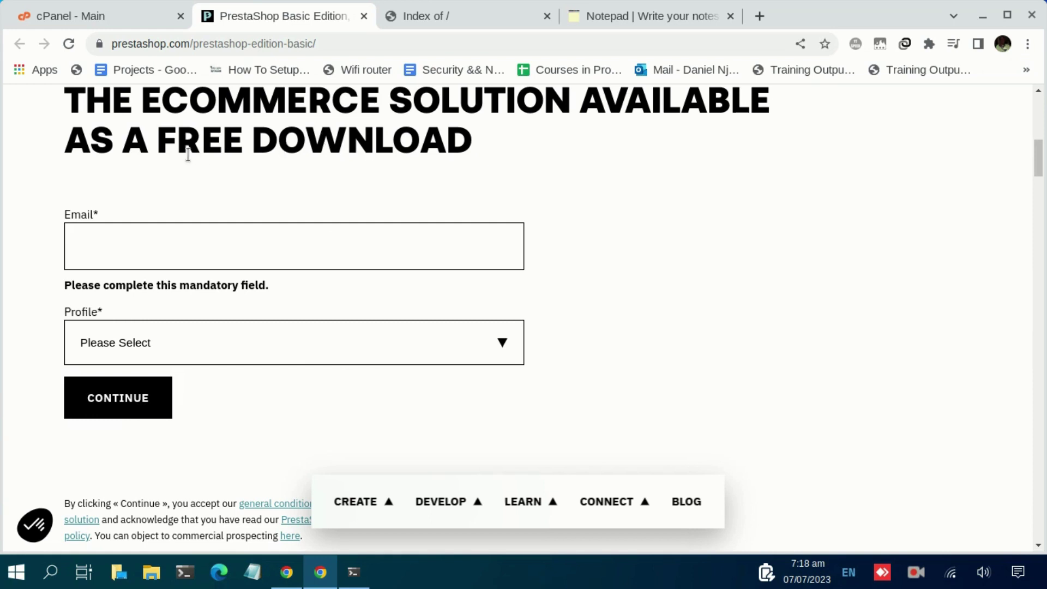
left_click(90, 22)
Search cPanel features for 'file' to reach File Manager.
left_click(677, 104)
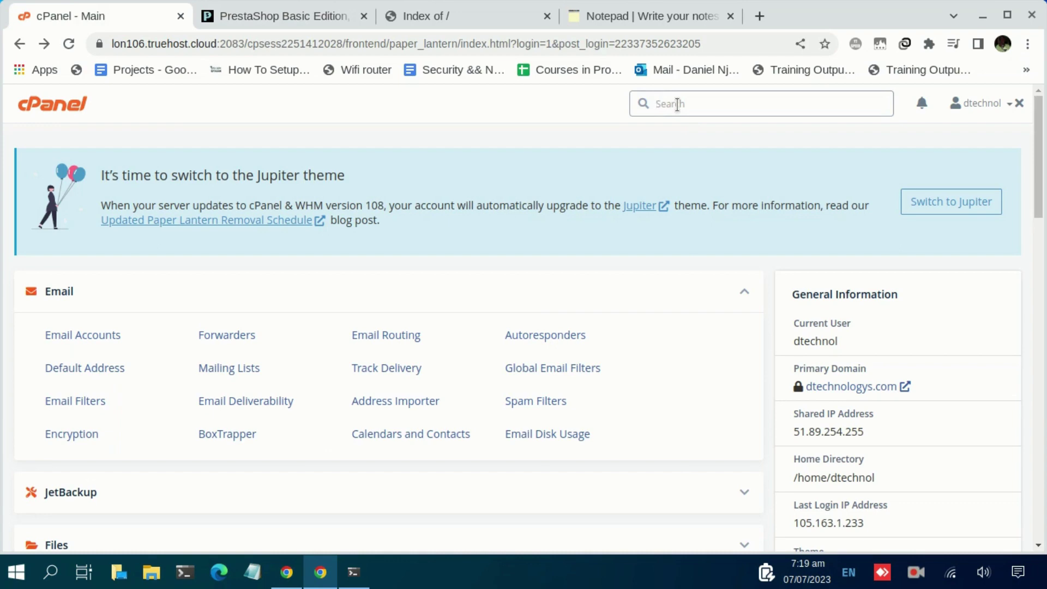
type("file")
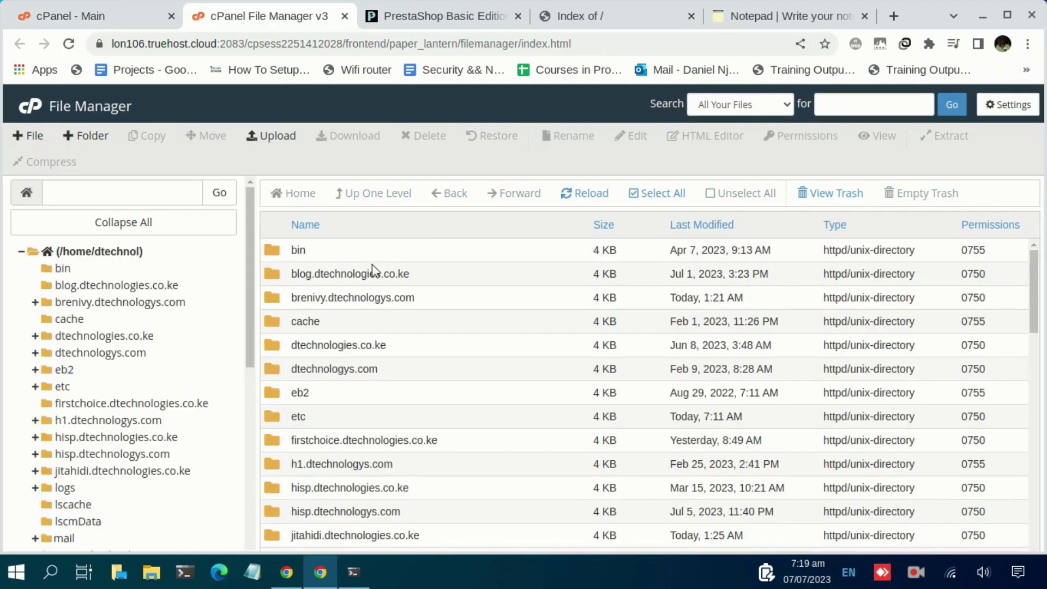
scroll(372, 270, "down", 3)
left_click(604, 23)
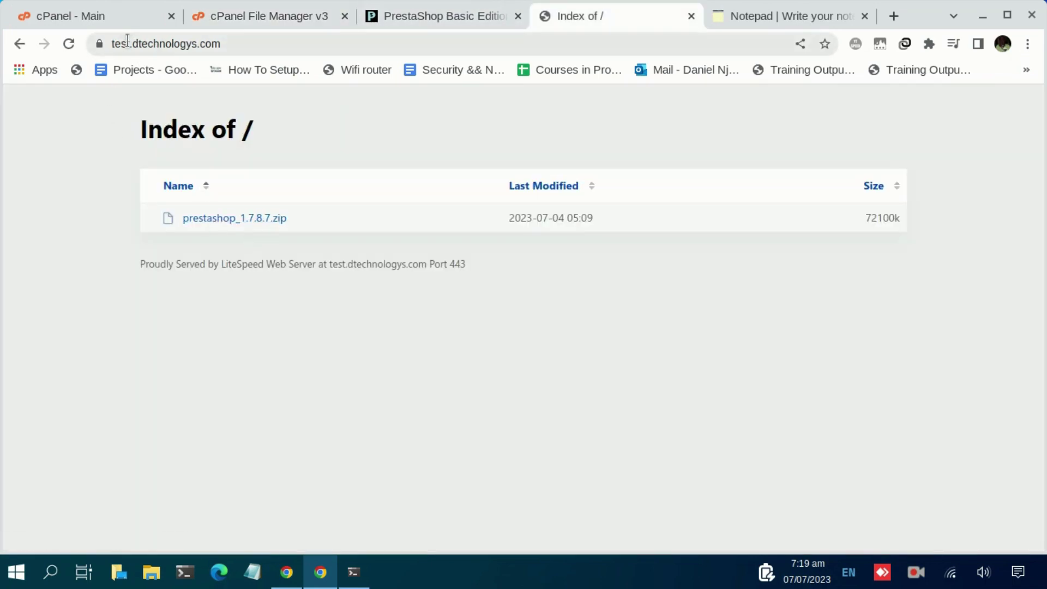
left_click(232, 16)
Open the test.dtechnologys.com folder and briefly check its Upload page before closing it.
scroll(352, 421, "down", 5)
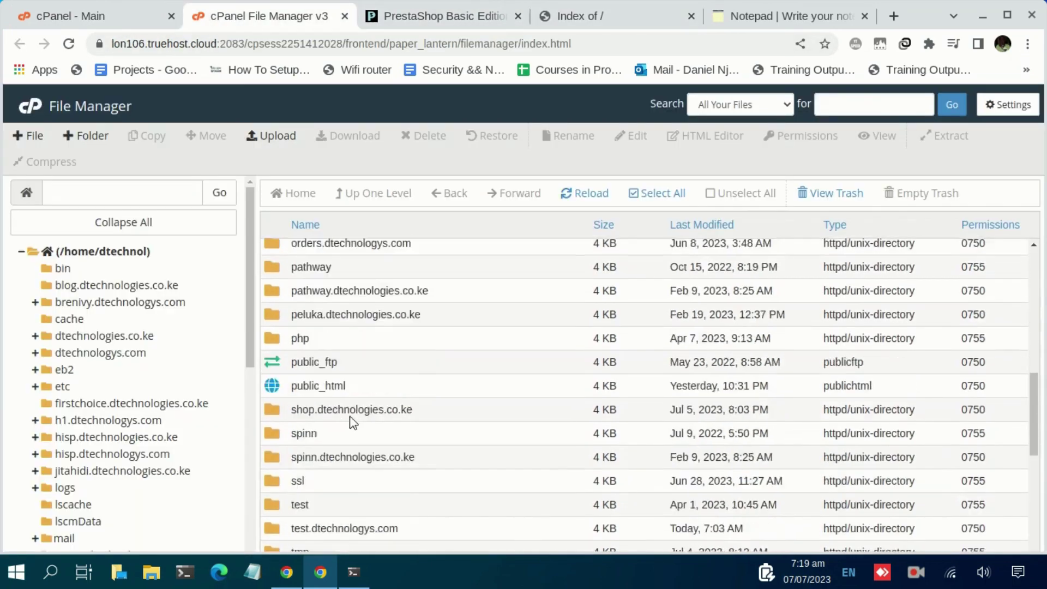
scroll(352, 421, "down", 3)
scroll(307, 433, "down", 4)
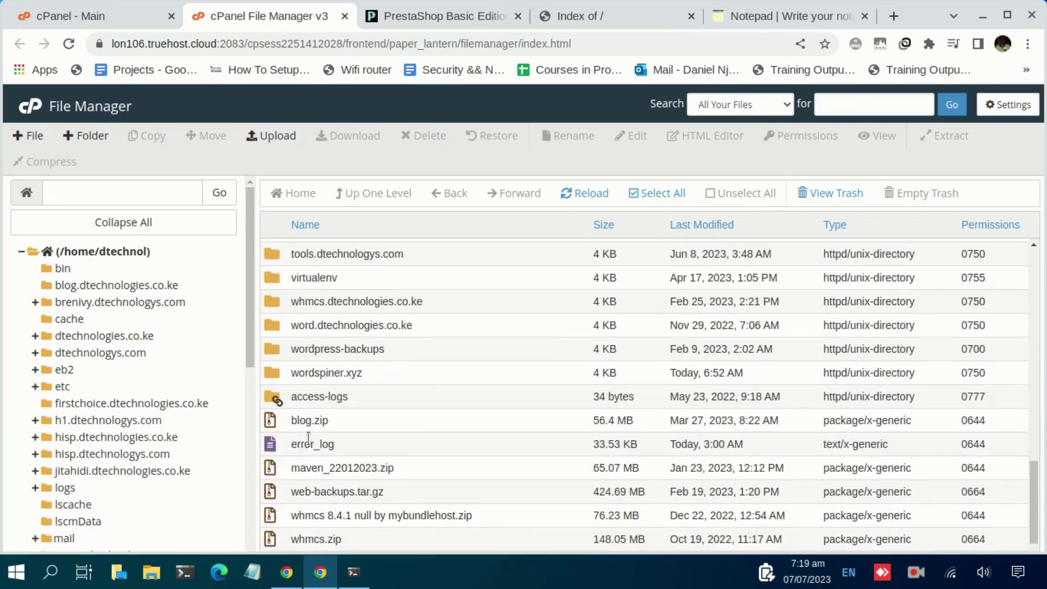
scroll(309, 436, "up", 3)
double_click(281, 366)
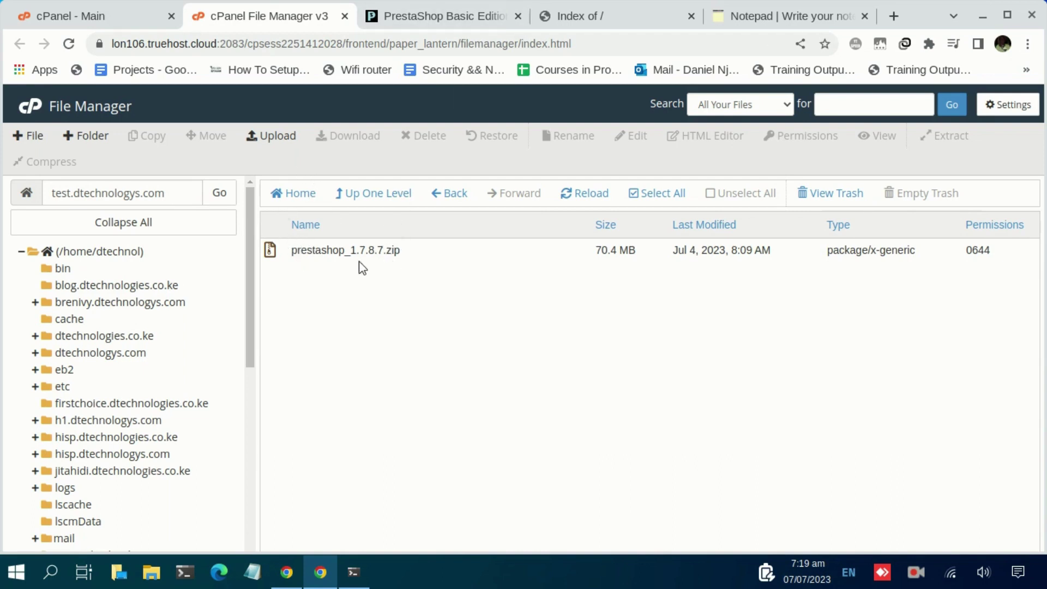
left_click(277, 141)
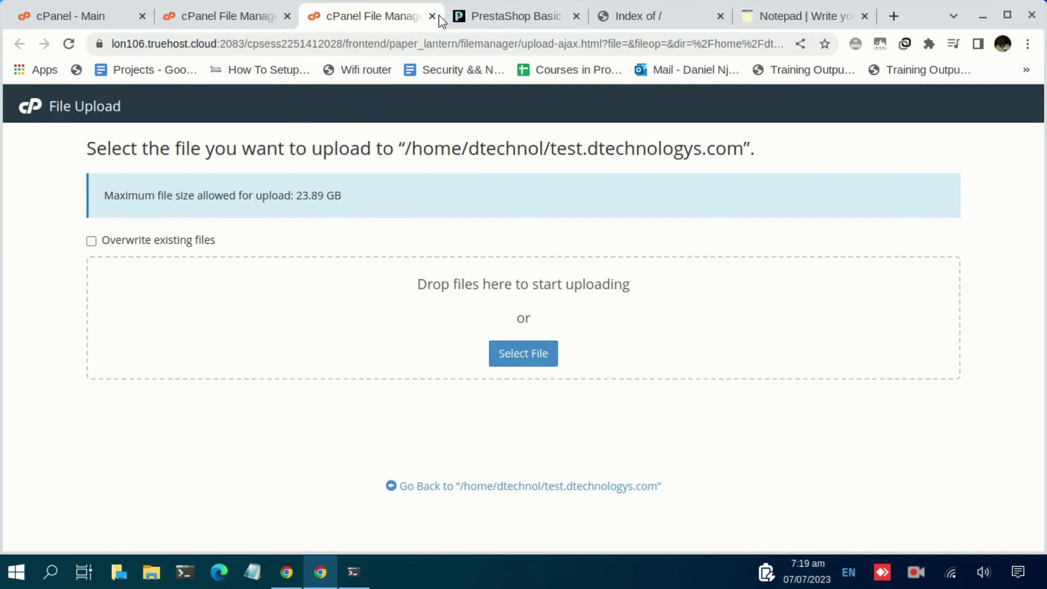
middle_click(365, 18)
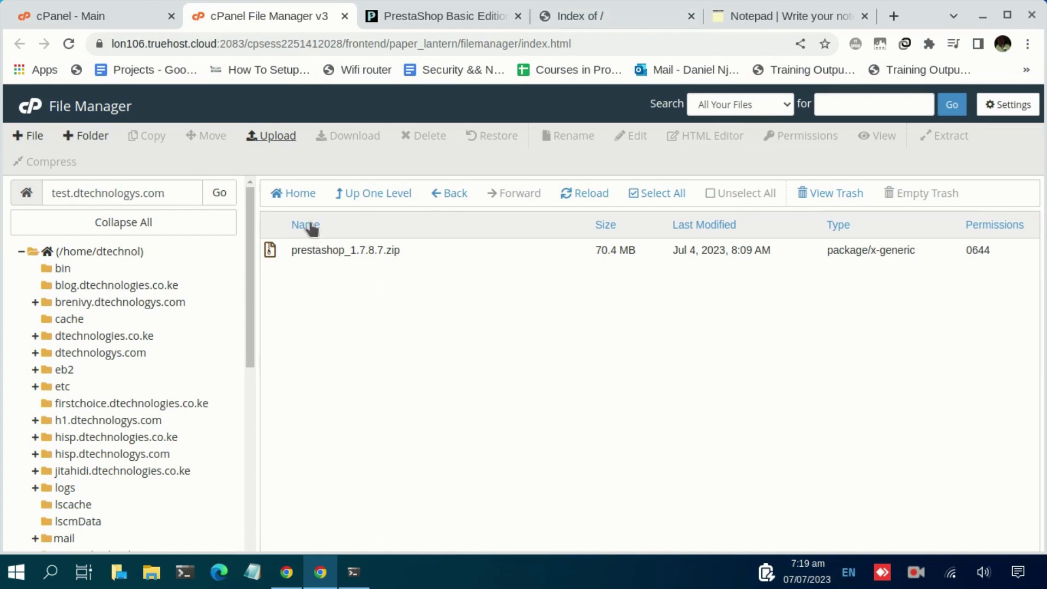
Extract prestashop_1.7.8.7.zip into test.dtechnologys.com and go back to the subdomain tab.
left_click(313, 250)
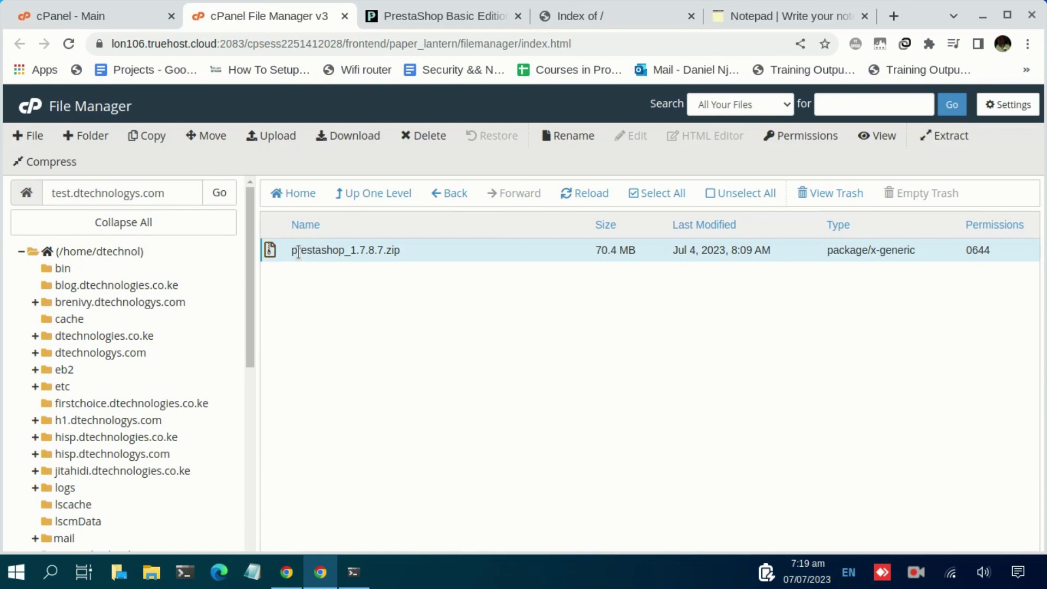
right_click(299, 250)
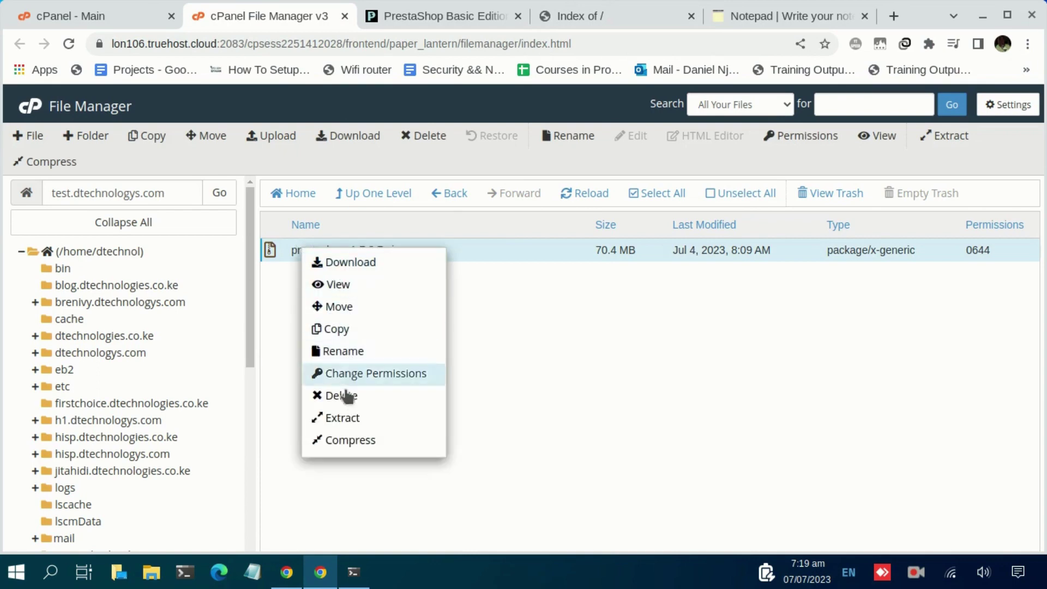
left_click(358, 420)
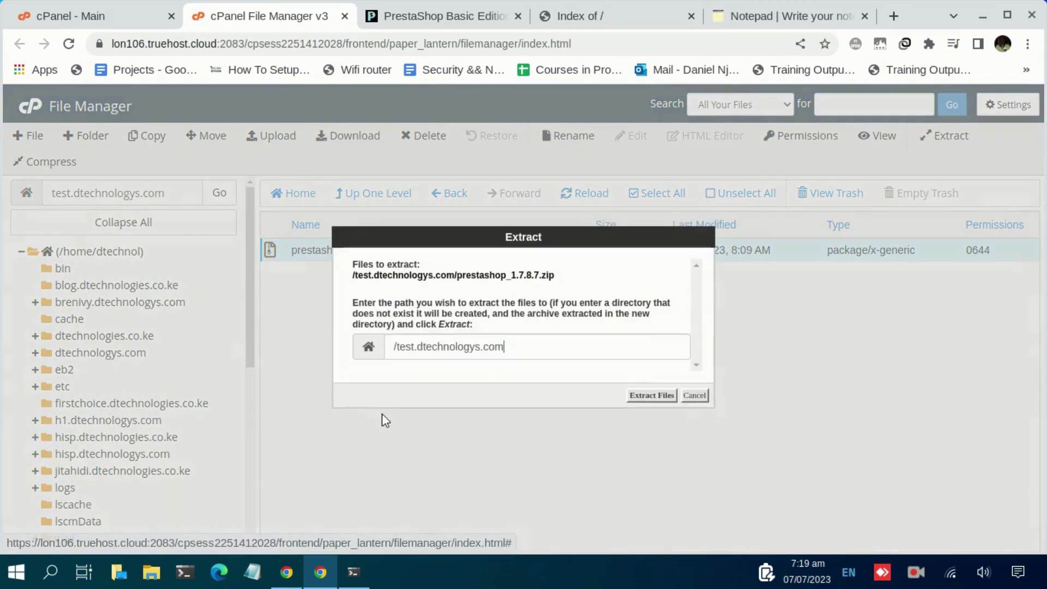
left_click(651, 395)
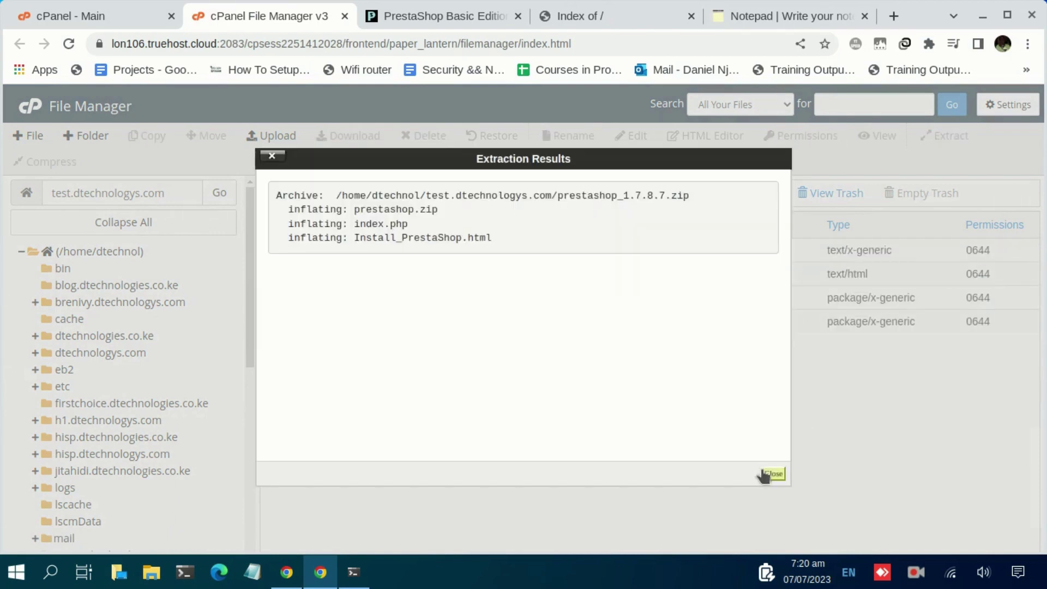
left_click(773, 474)
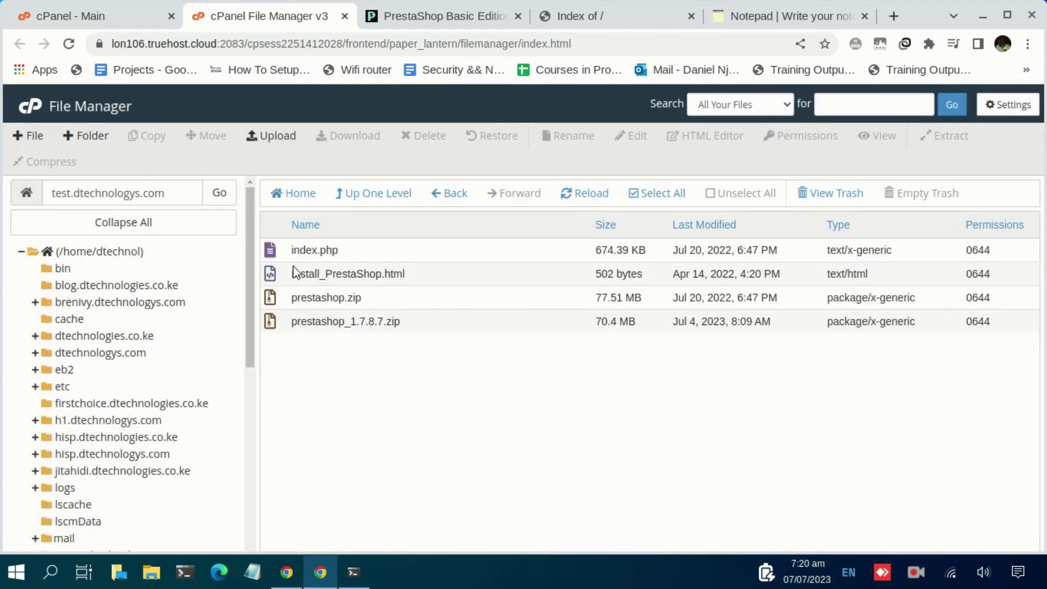
left_click(579, 16)
Reload the subdomain to launch the installer and keep English as the installation language.
left_click(69, 44)
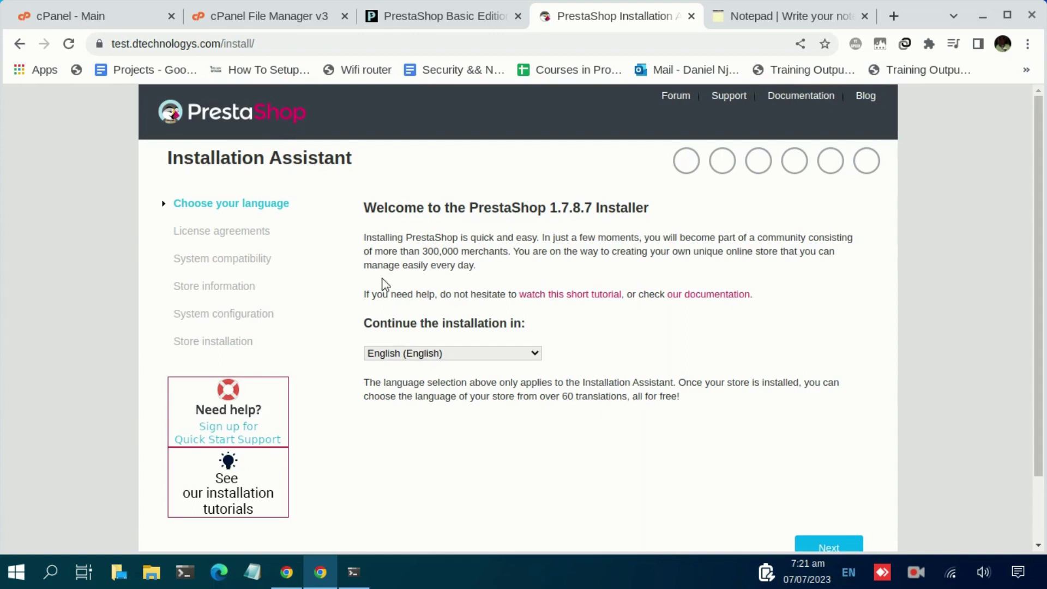
left_click(436, 354)
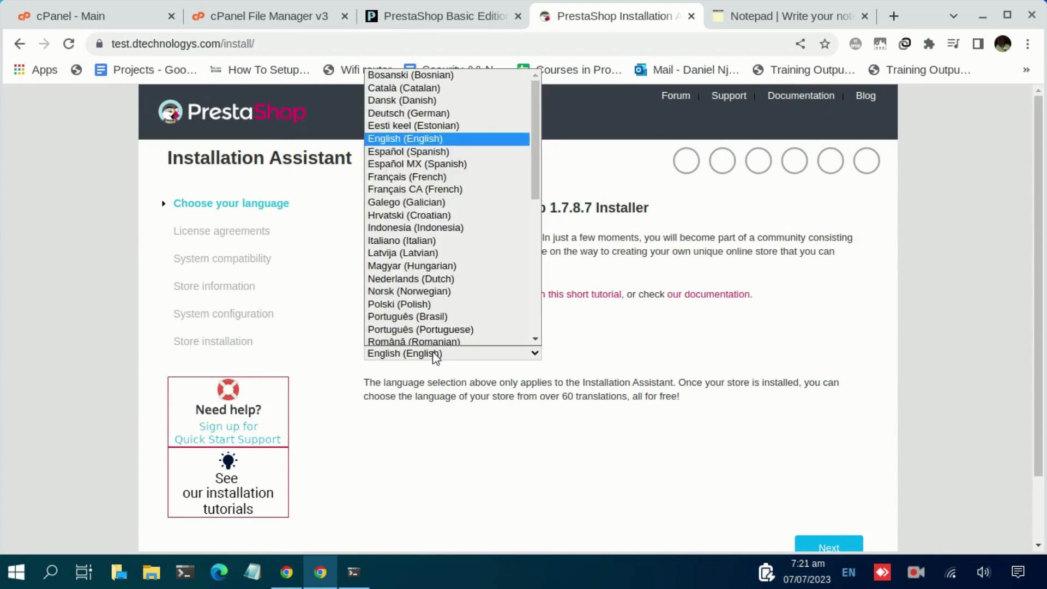
left_click(407, 135)
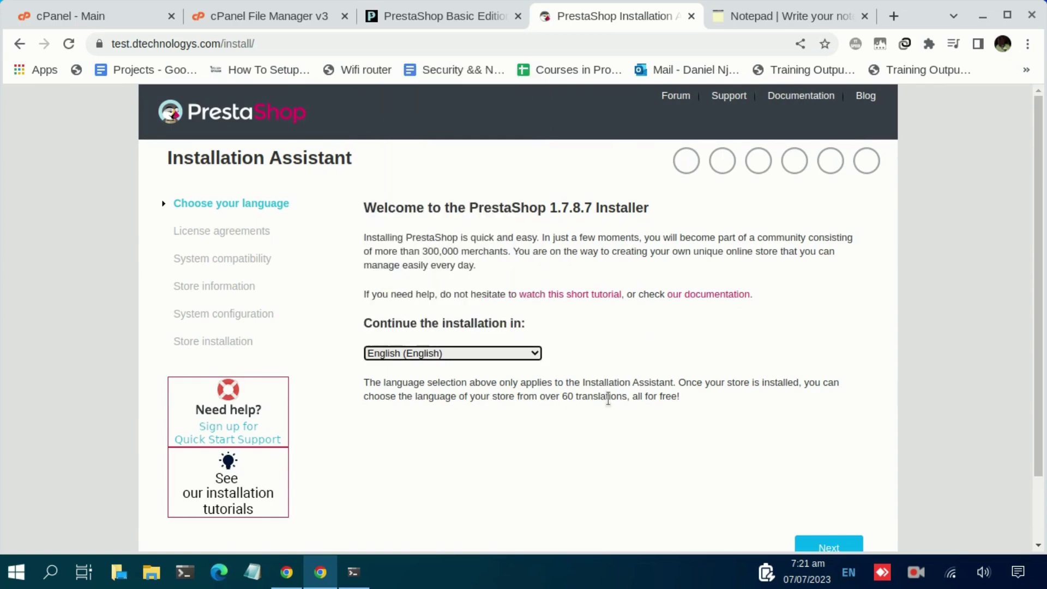
scroll(820, 512, "down", 2)
left_click(825, 468)
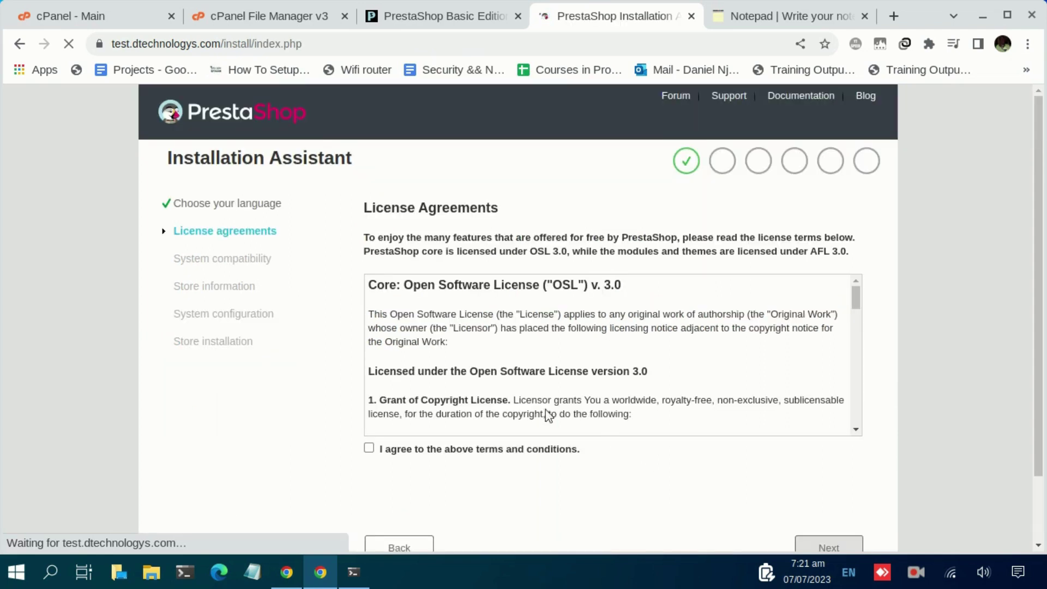
Agree to the license terms and conditions and proceed.
left_click(369, 448)
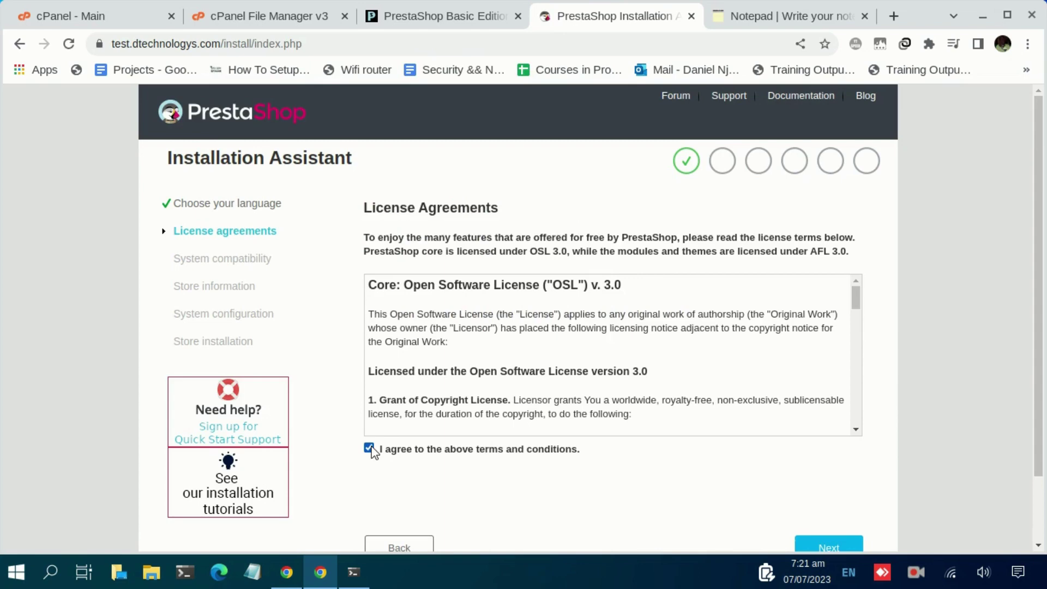
scroll(592, 354, "down", 20)
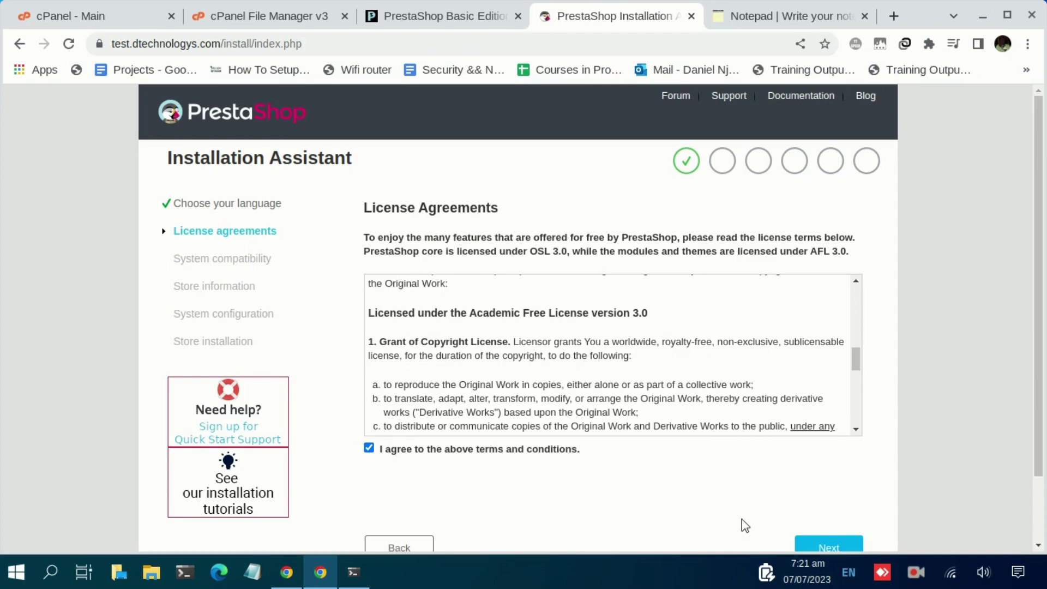
scroll(752, 522, "down", 2)
left_click(829, 473)
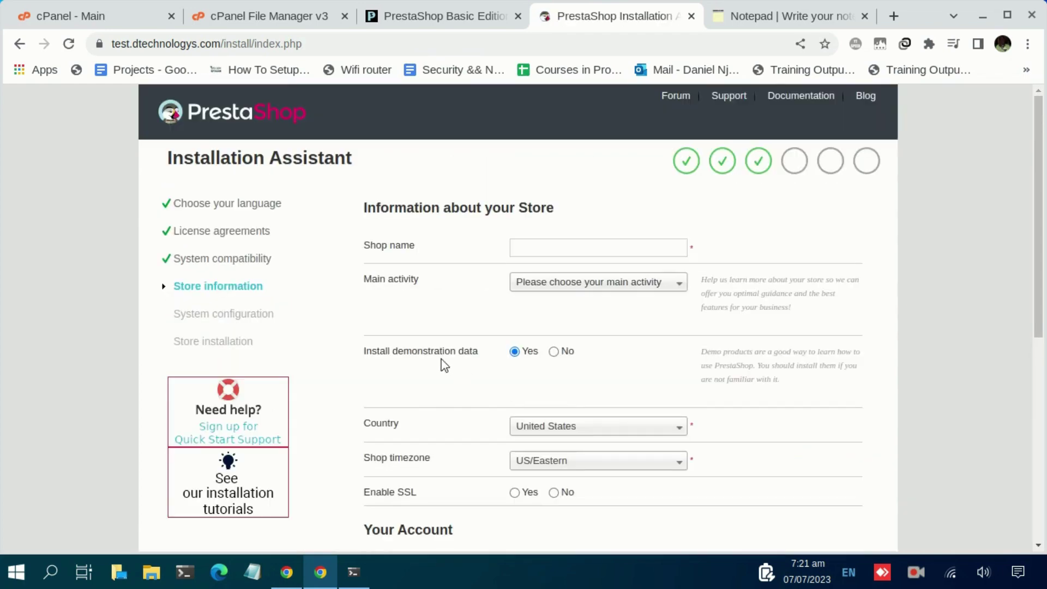
Name the shop Test, choose Computer Hardware and Software, country Kenya, and enable SSL.
left_click(524, 248)
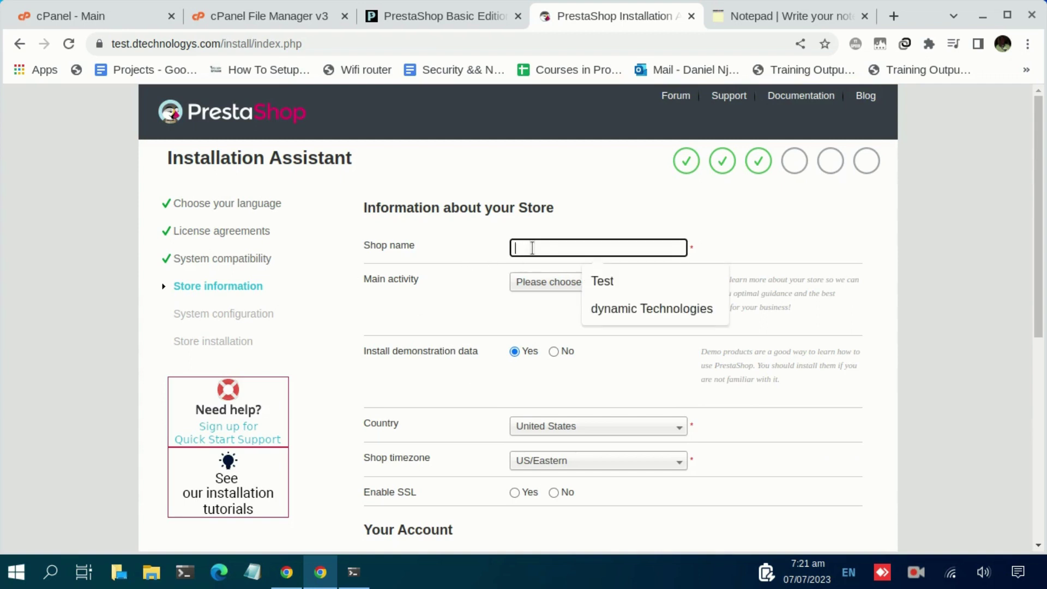
left_click(598, 280)
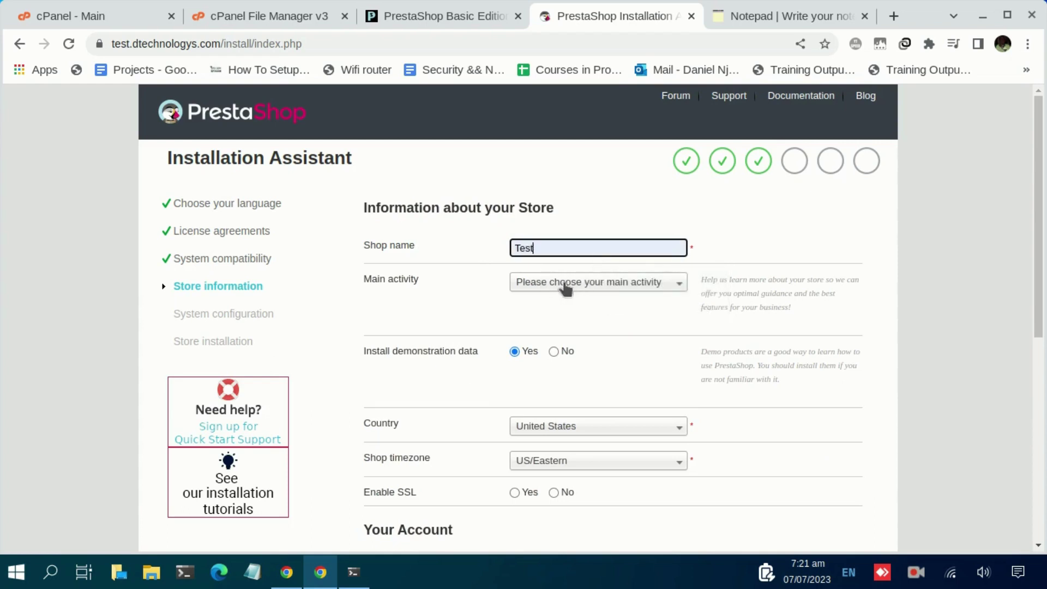
left_click(565, 289)
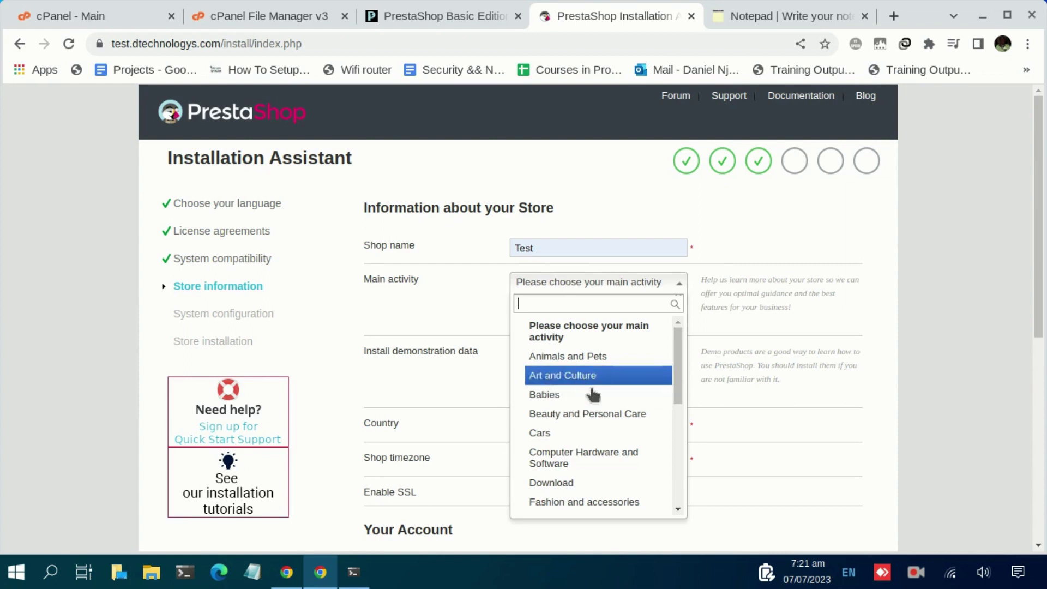
left_click(570, 459)
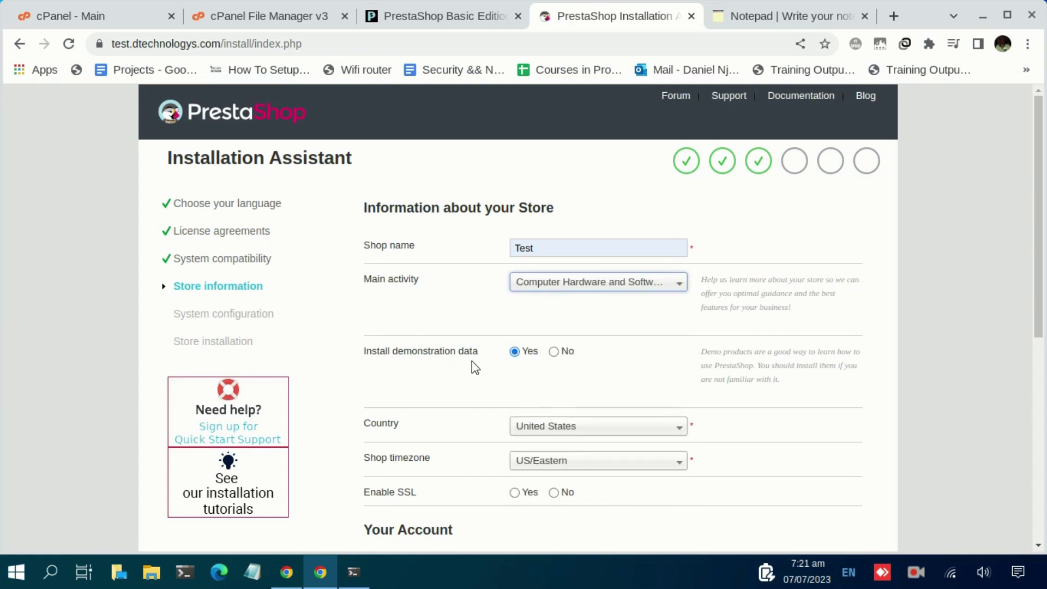
scroll(517, 399, "down", 2)
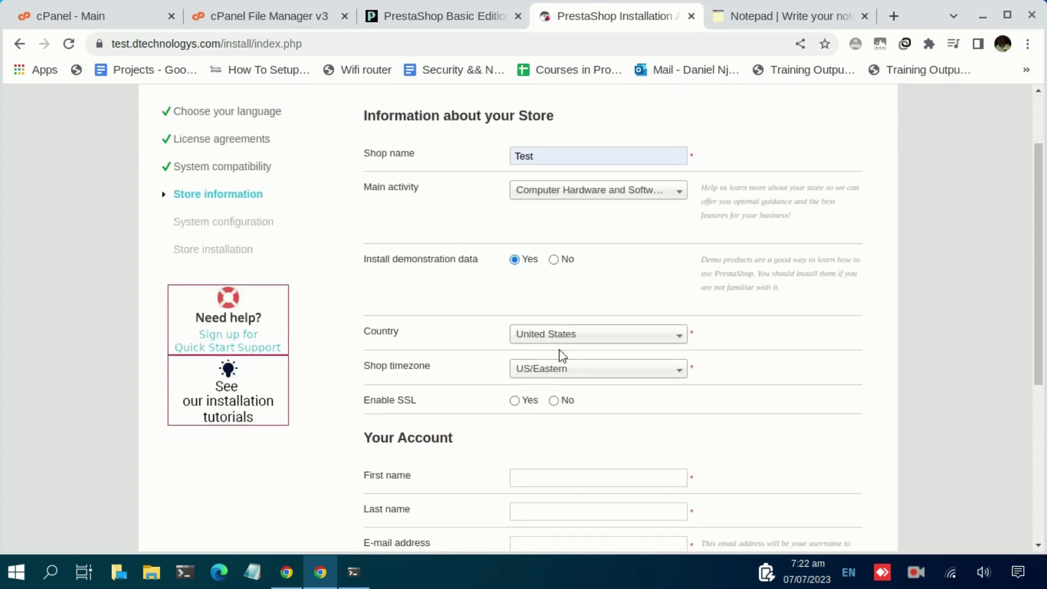
left_click(568, 343)
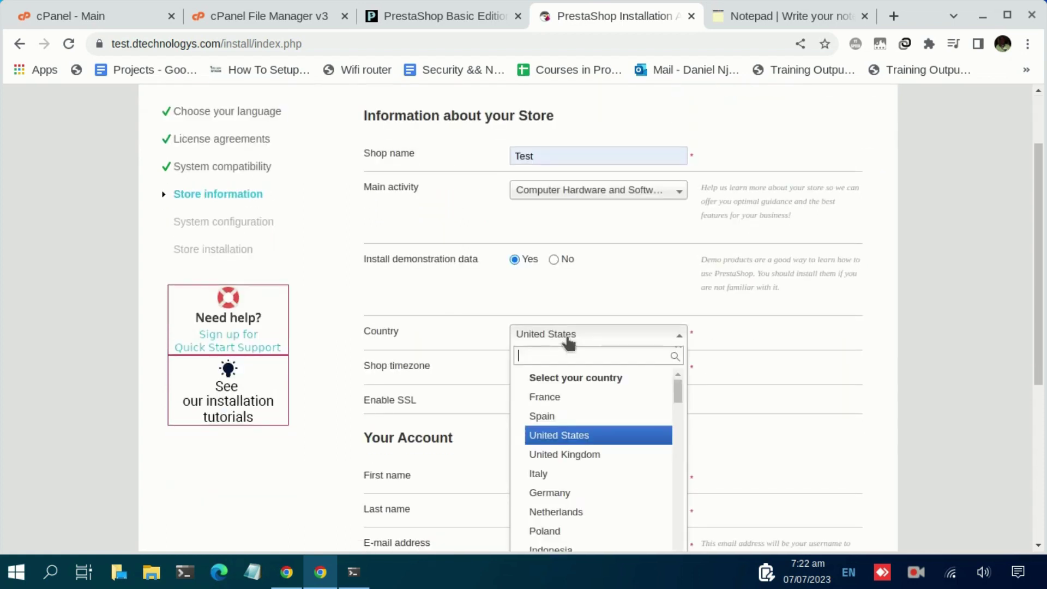
type("ken")
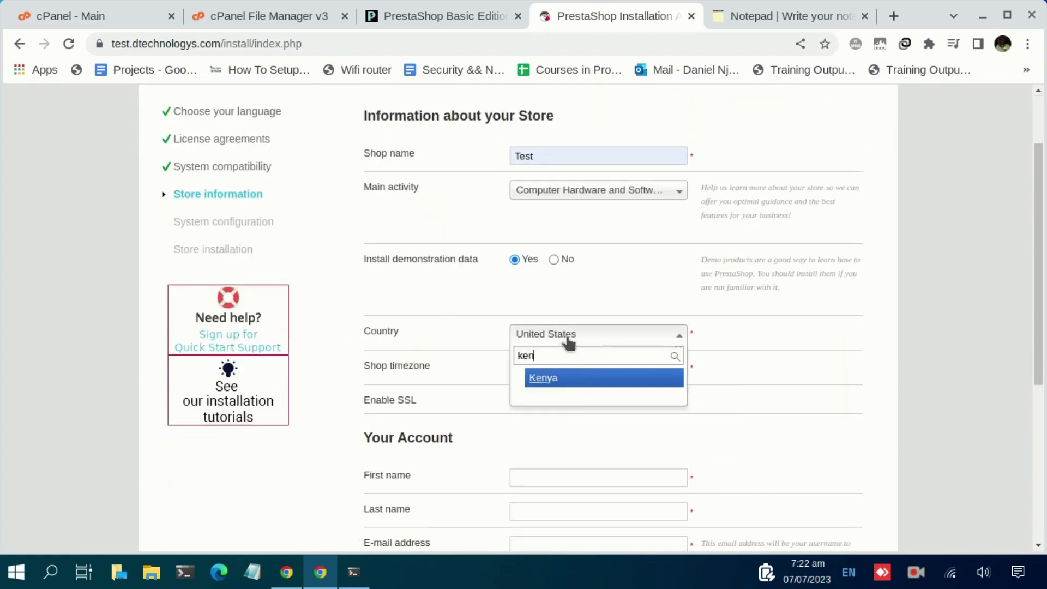
left_click(572, 380)
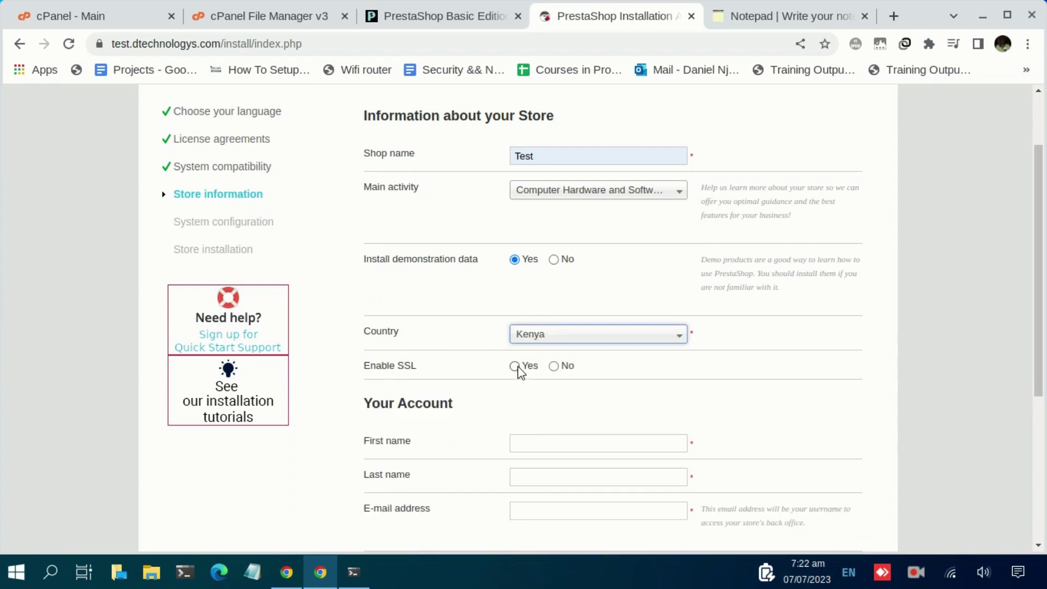
left_click(515, 366)
Fill in the admin account's first name, last name and e-mail address.
scroll(550, 393, "down", 2)
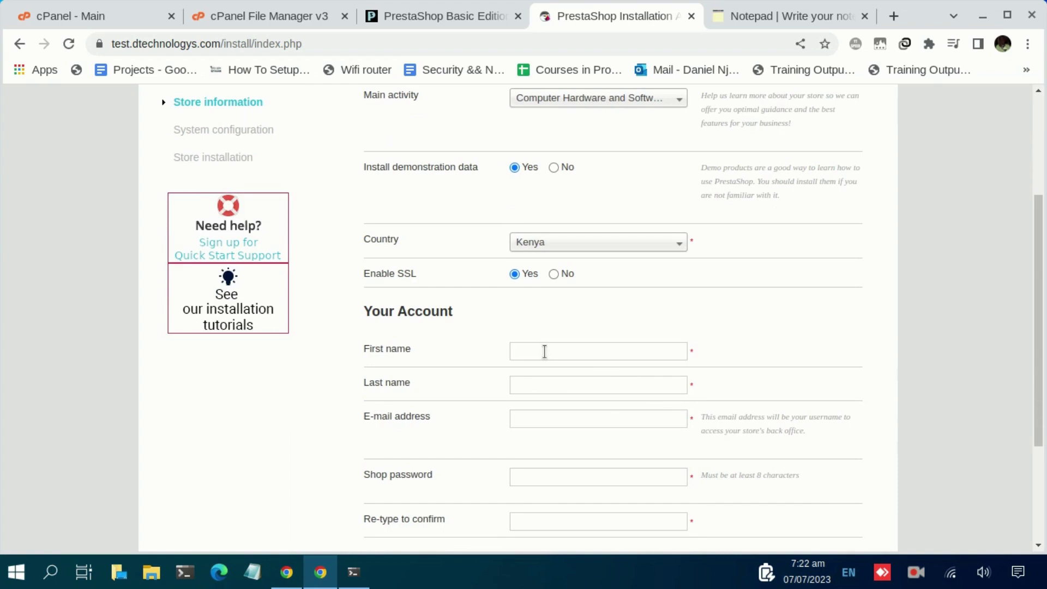
left_click(545, 352)
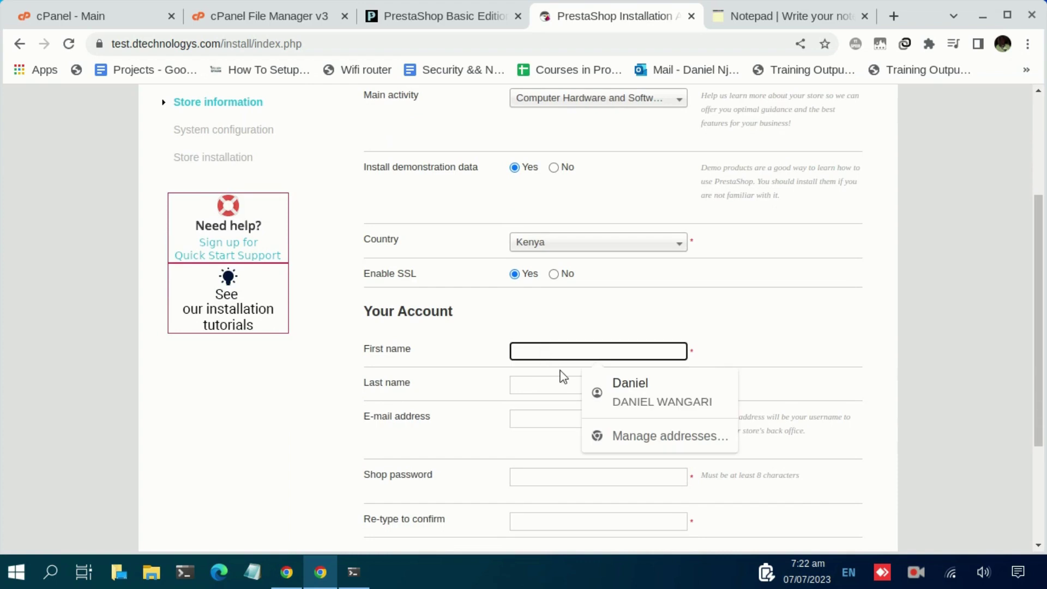
left_click(627, 390)
left_click(558, 419)
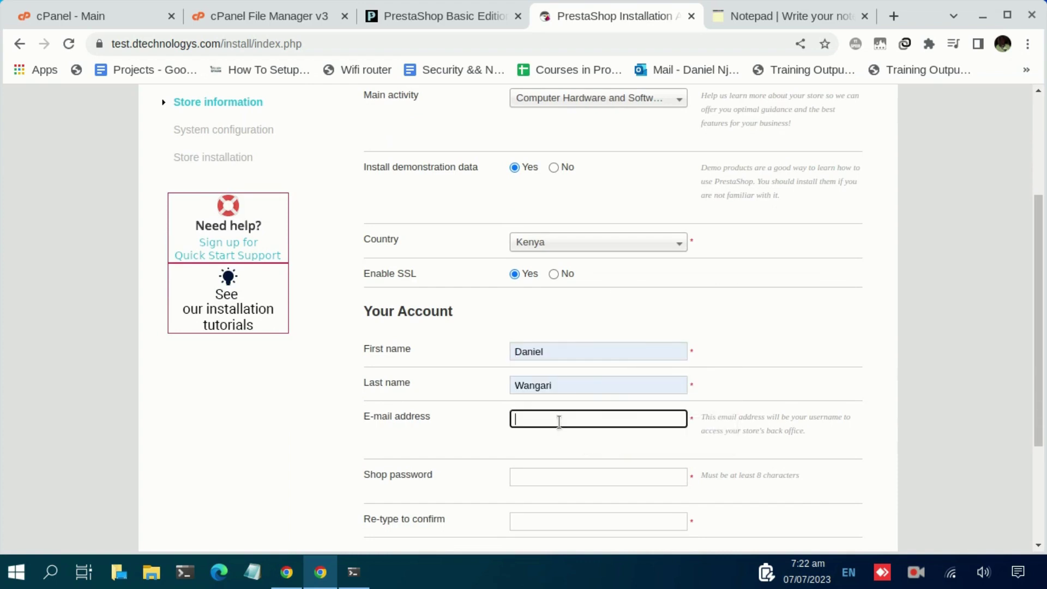
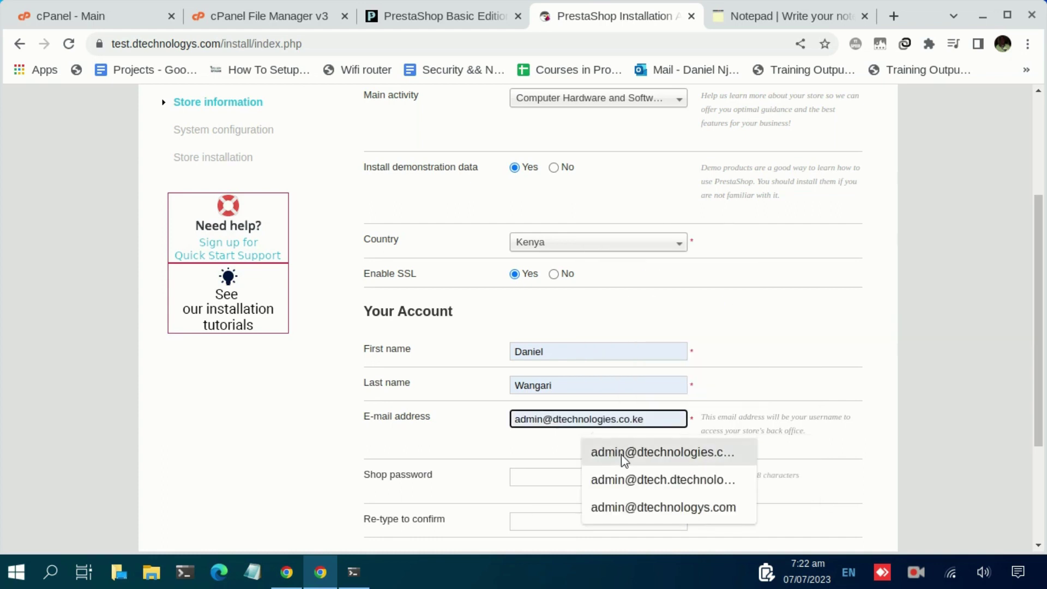
left_click(621, 453)
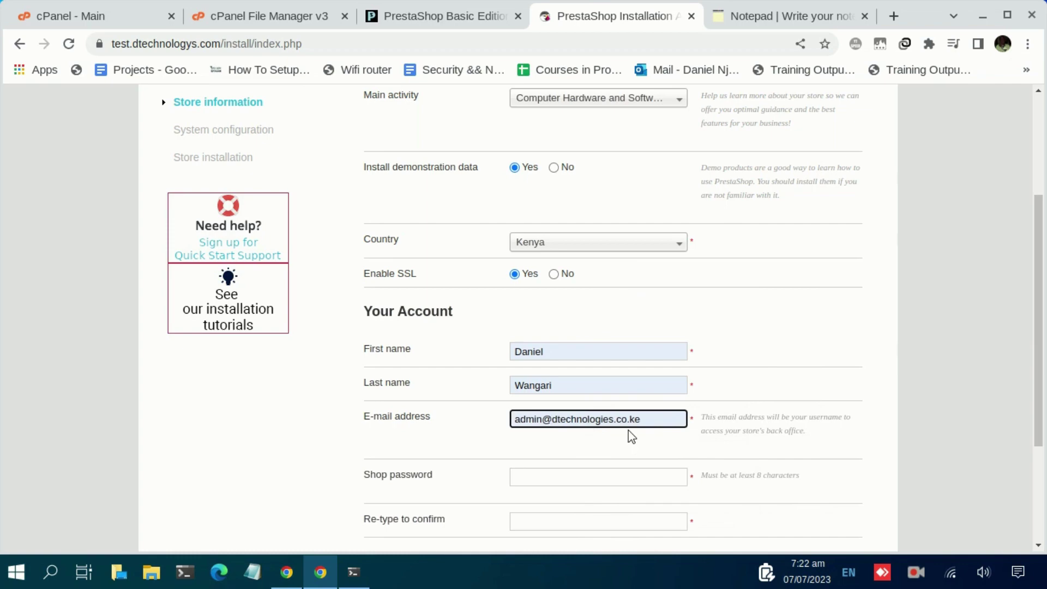
key("BackSpace")
key("BackSpace")
key("BackSpace")
key("BackSpace")
key("BackSpace")
key("BackSpace")
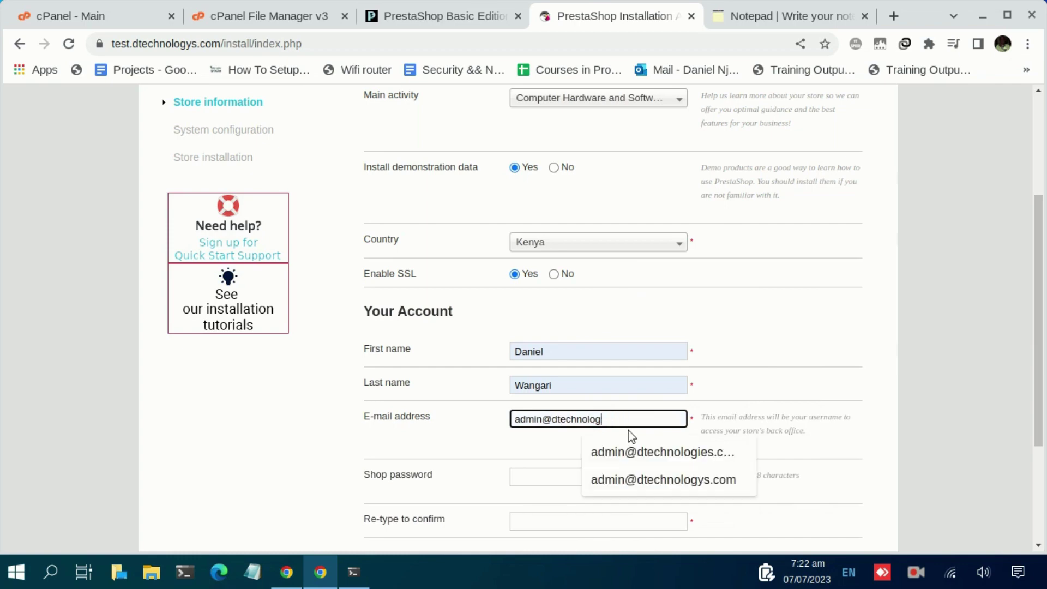
type("ys.com")
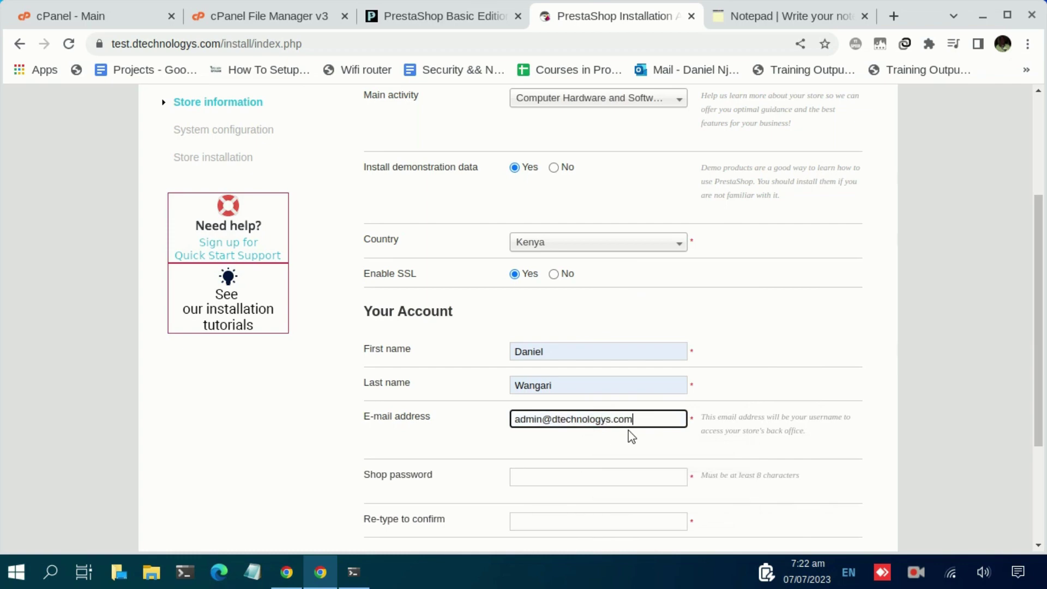
Enter the account password and submit the store and account details.
scroll(629, 433, "down", 3)
left_click(553, 304)
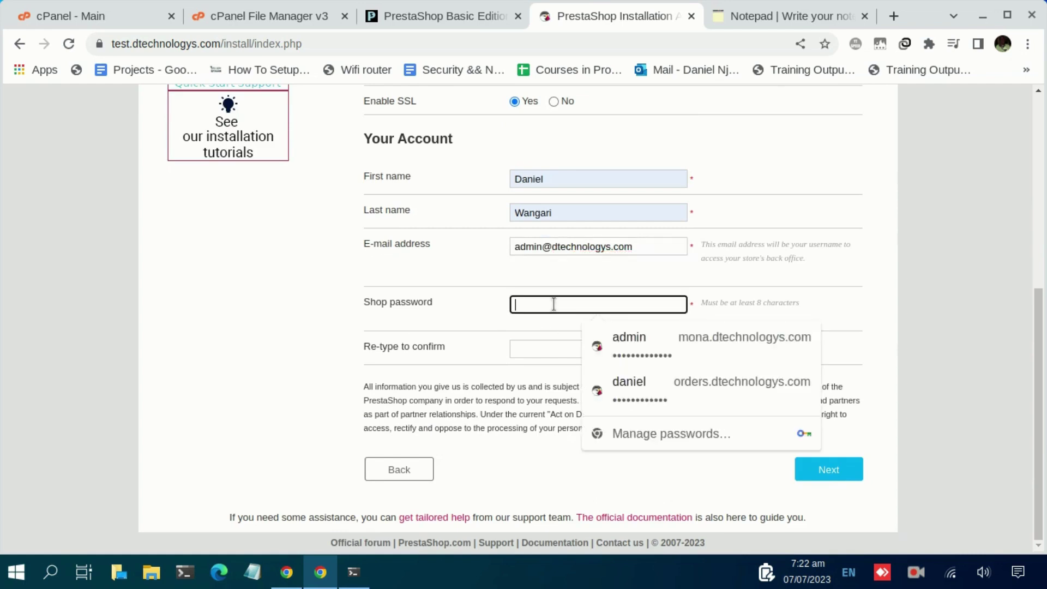
type("••")
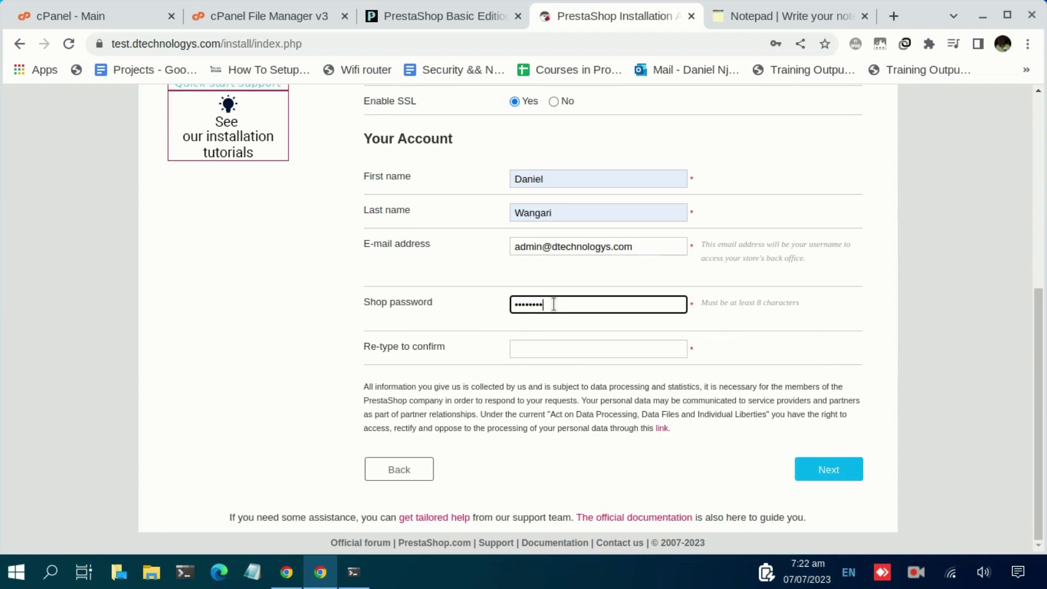
key("Tab")
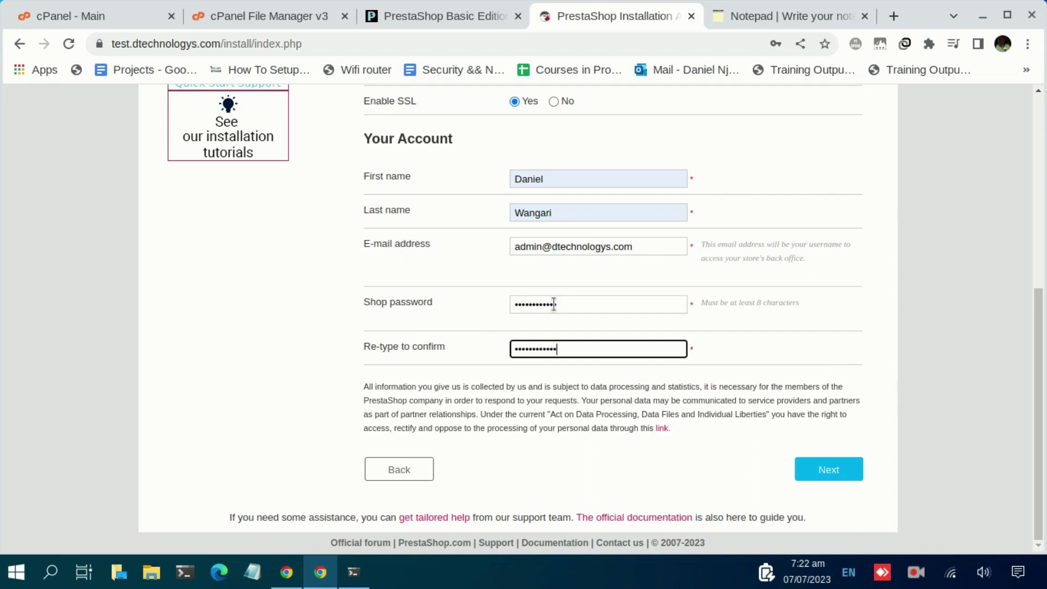
left_click(829, 471)
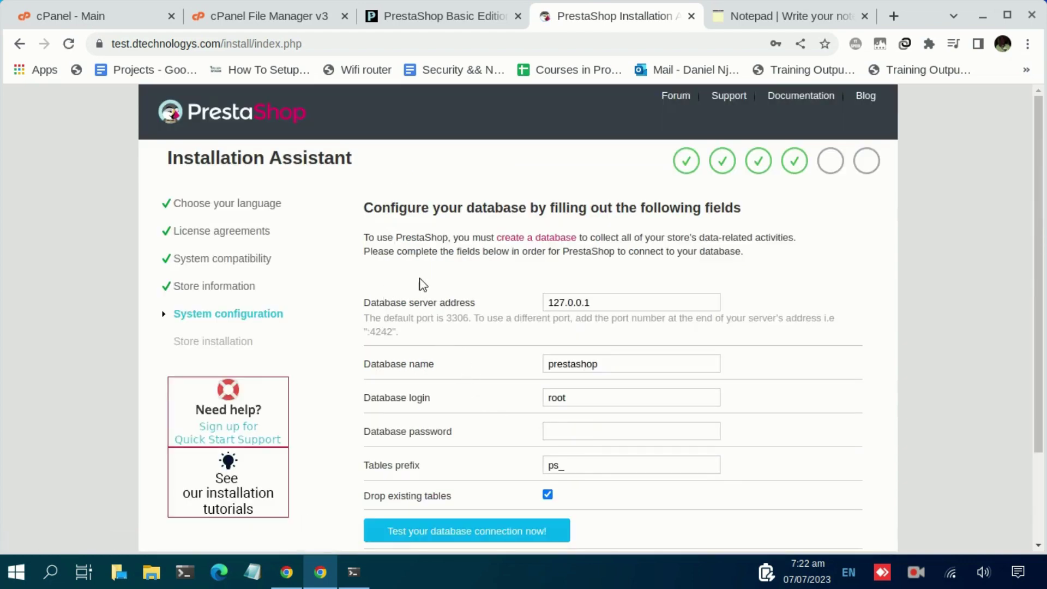
Point out the Database name, login and password fields on the installer form.
scroll(425, 283, "down", 2)
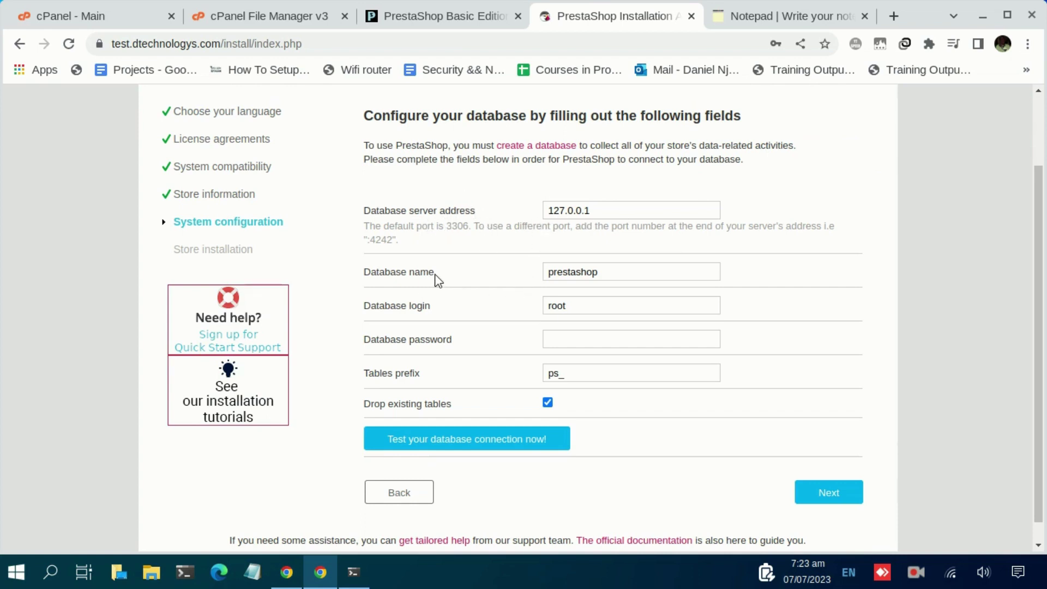
left_click_drag(435, 272, 380, 272)
left_click(445, 315)
left_click_drag(430, 306, 384, 306)
left_click_drag(468, 342, 380, 343)
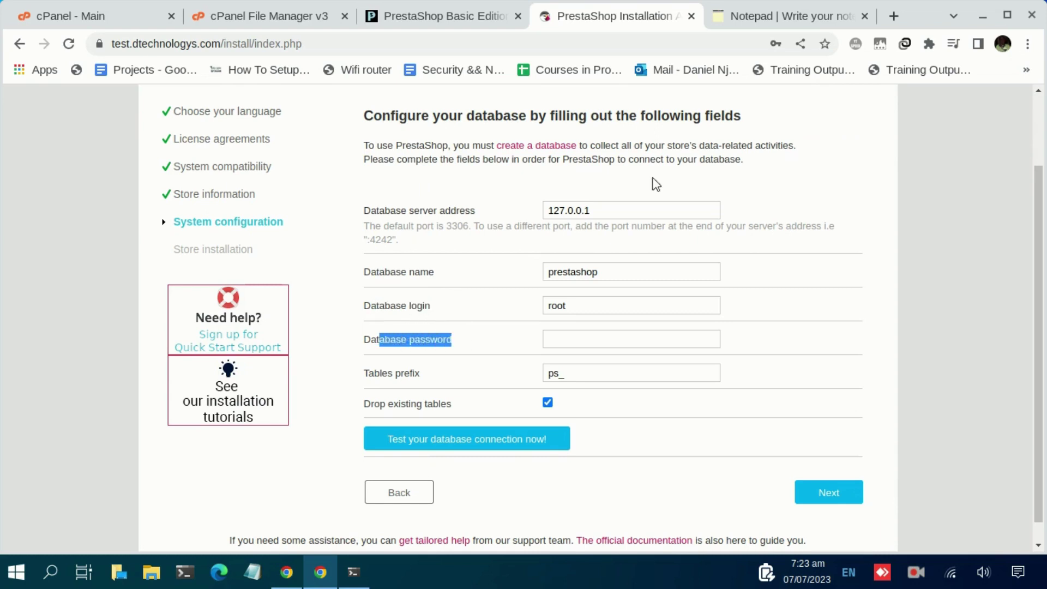
Copy the database name from the saved credentials notes.
left_click(756, 20)
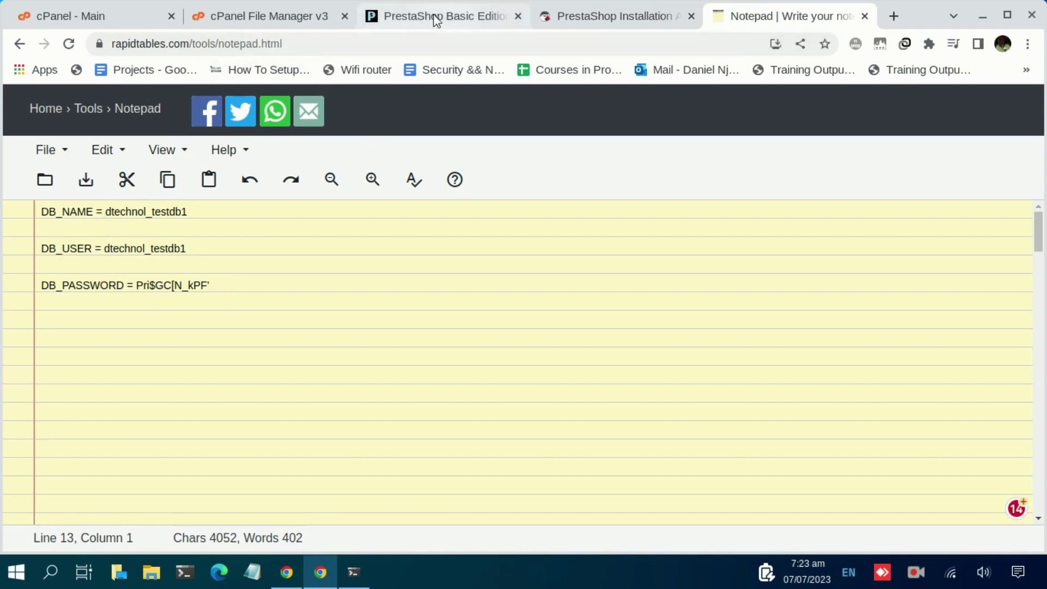
left_click(259, 22)
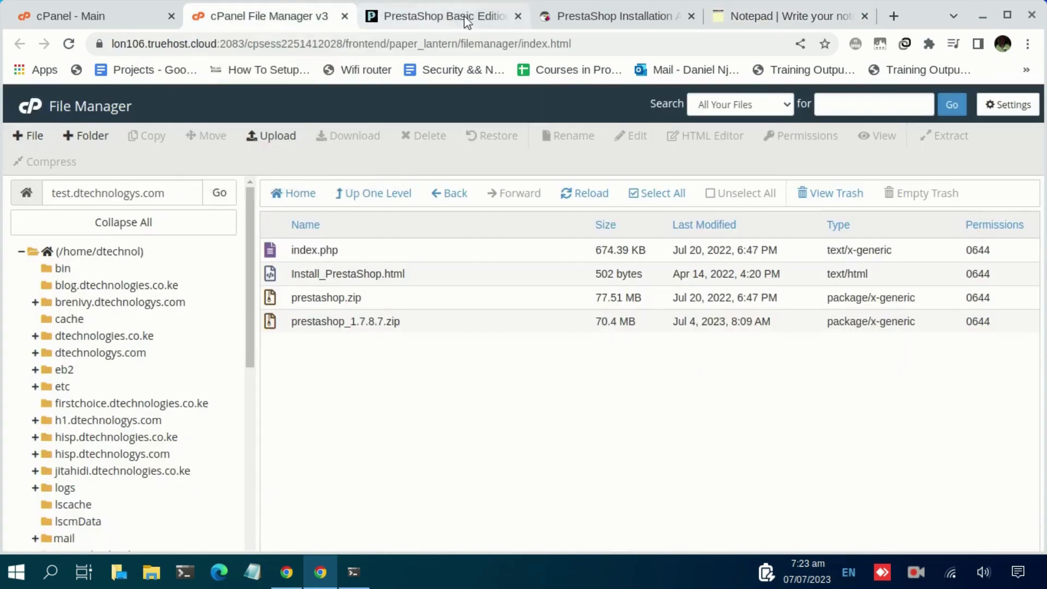
left_click(575, 18)
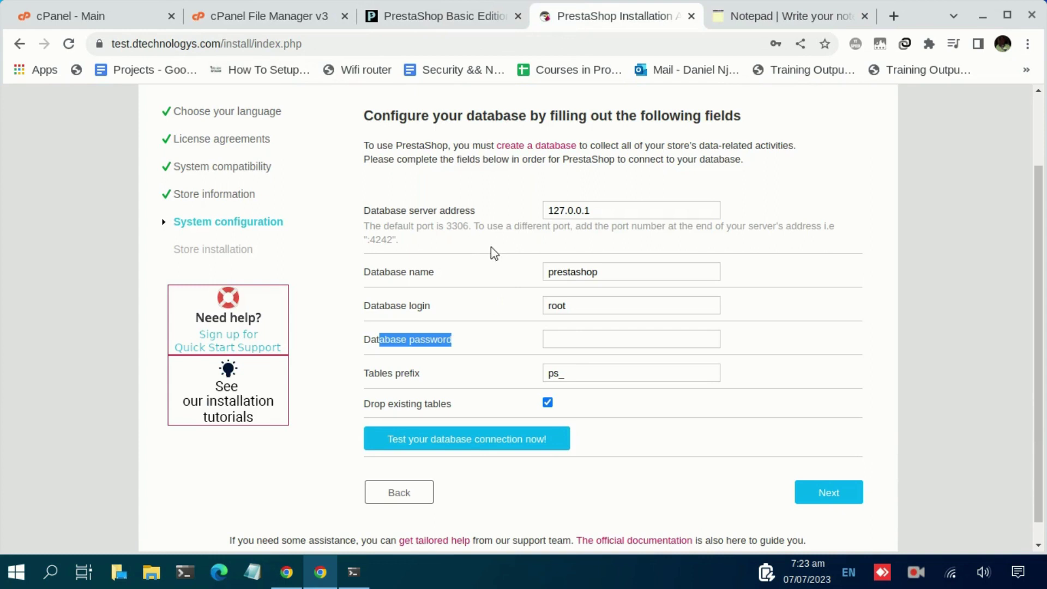
left_click(747, 21)
left_click_drag(107, 211, 208, 217)
key("ctrl+c")
Replace the defaults with database name dtechnol_testdb1 and the matching database user as login.
left_click(567, 28)
left_click(641, 272)
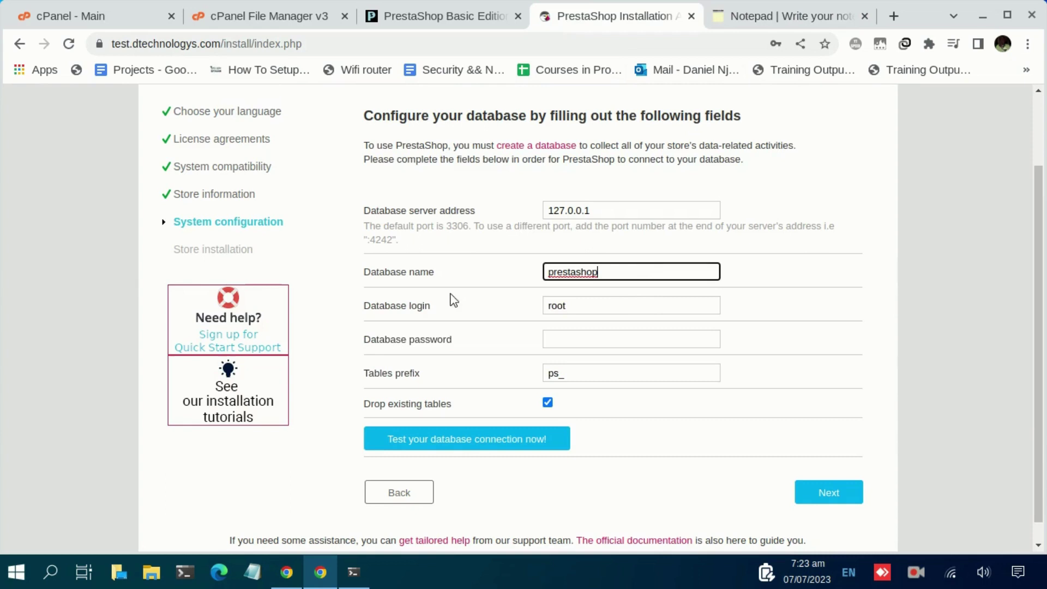
key("ctrl+a")
key("ctrl+v")
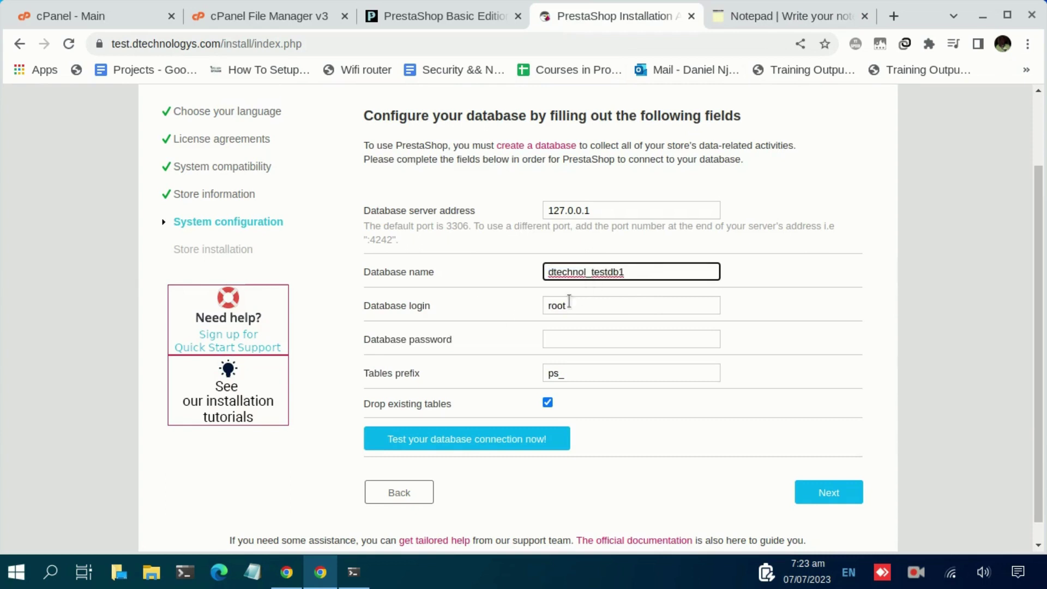
left_click(570, 305)
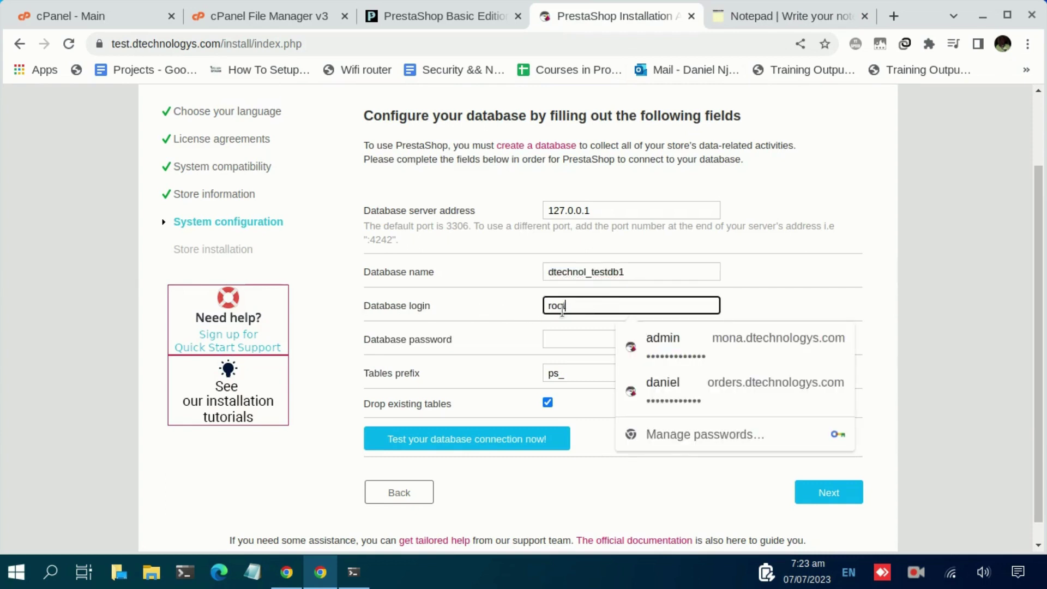
key("ctrl+a")
key("ctrl+v")
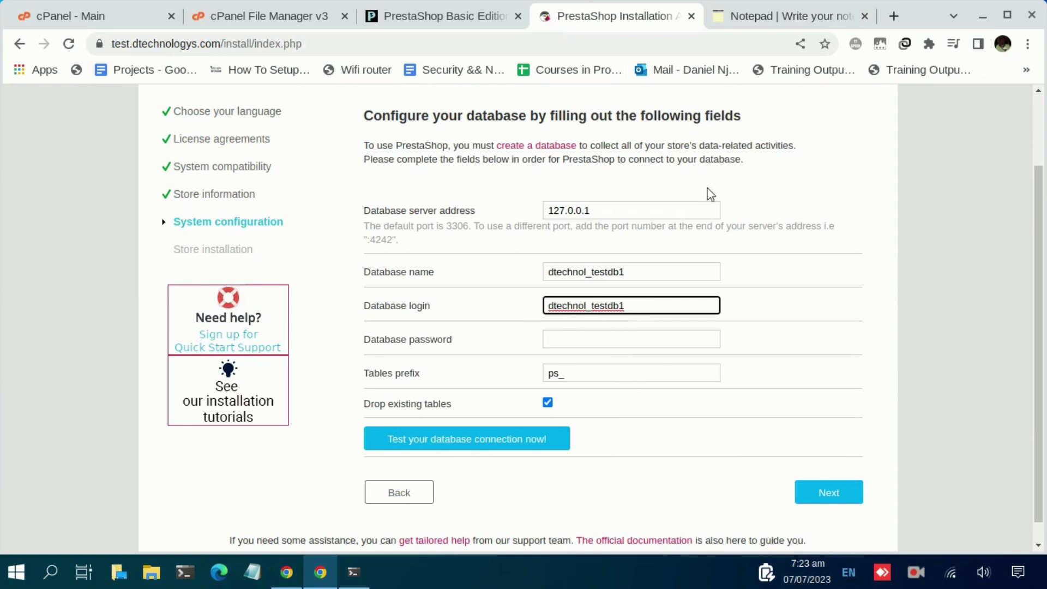
Paste the database password from the notes and test the database connection.
left_click(754, 12)
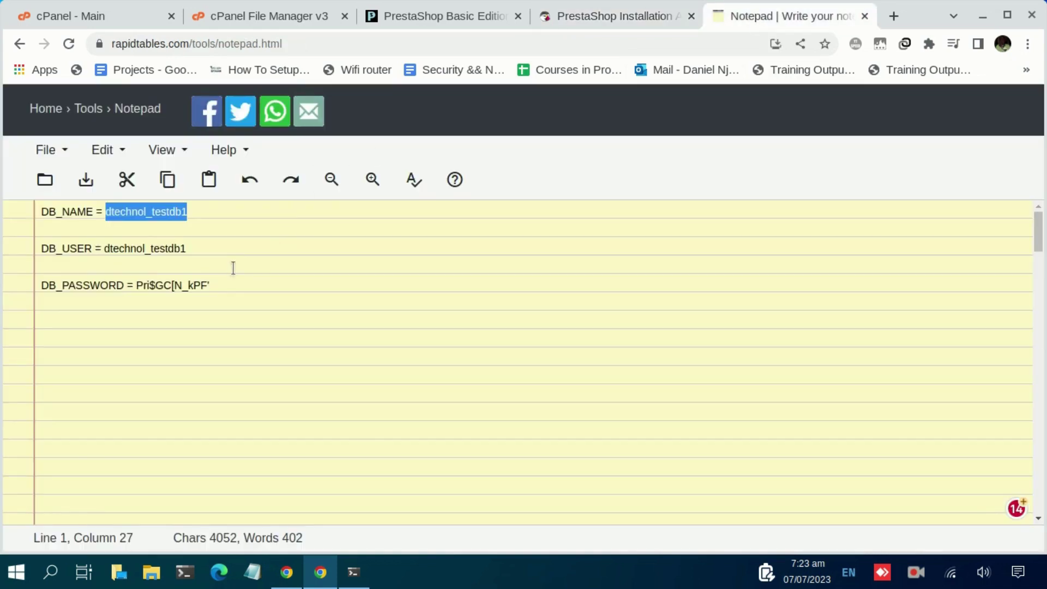
left_click_drag(136, 286, 218, 289)
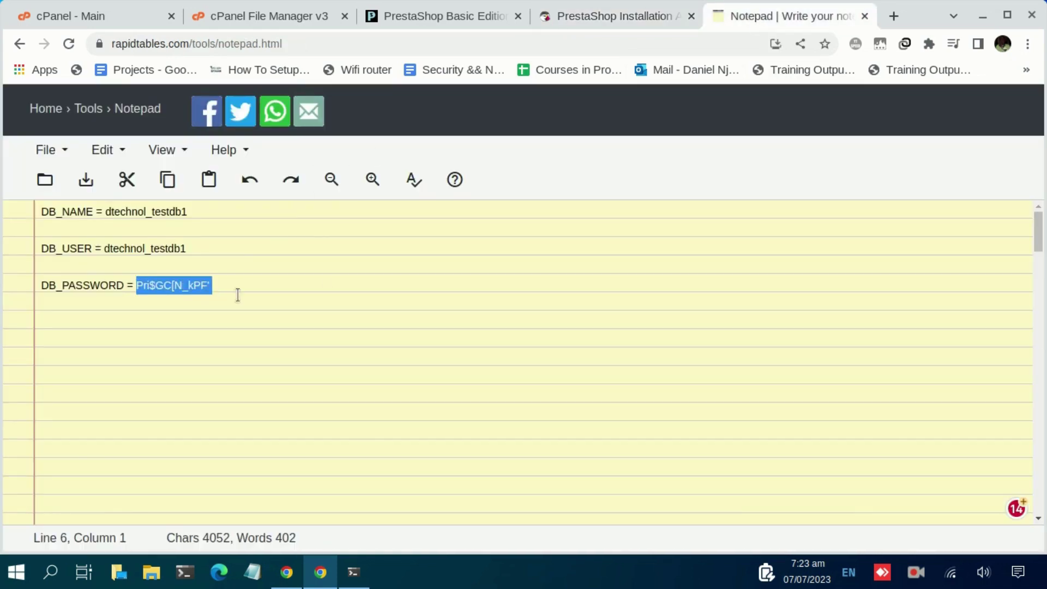
key("ctrl+v")
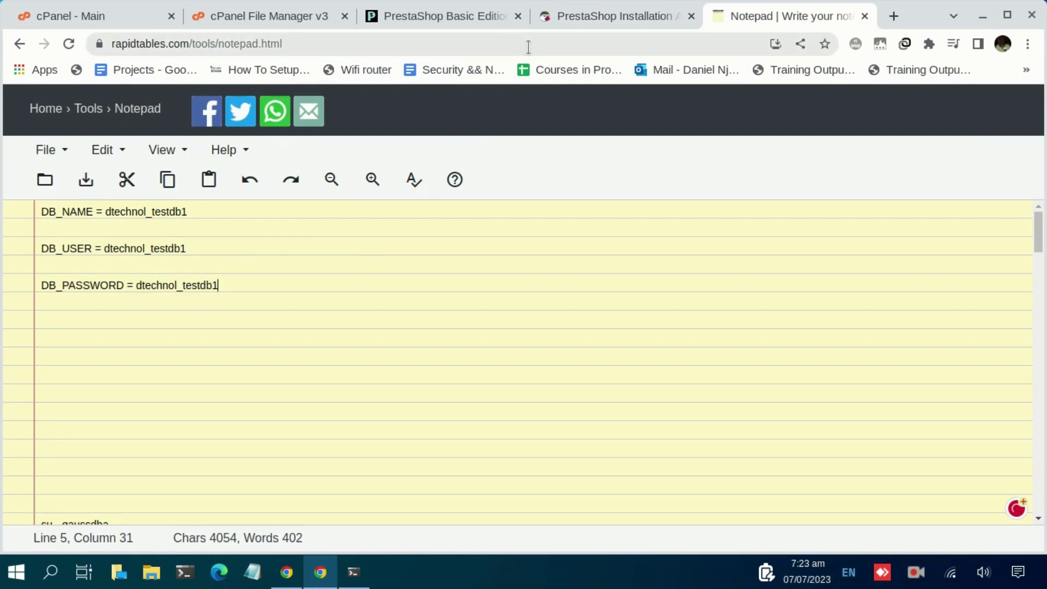
key("ctrl+z")
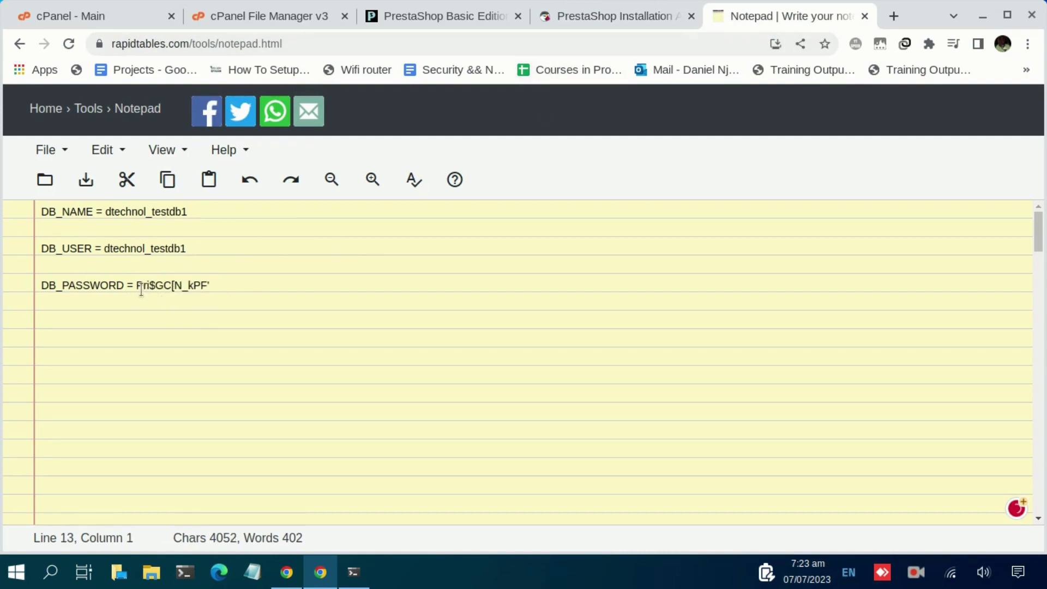
left_click_drag(136, 285, 210, 285)
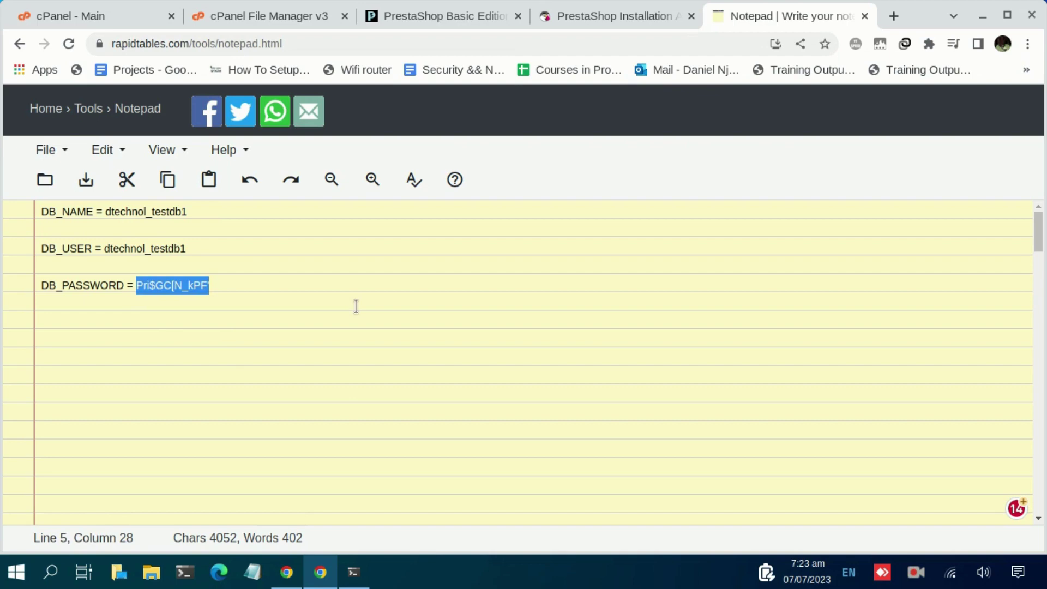
left_click(580, 27)
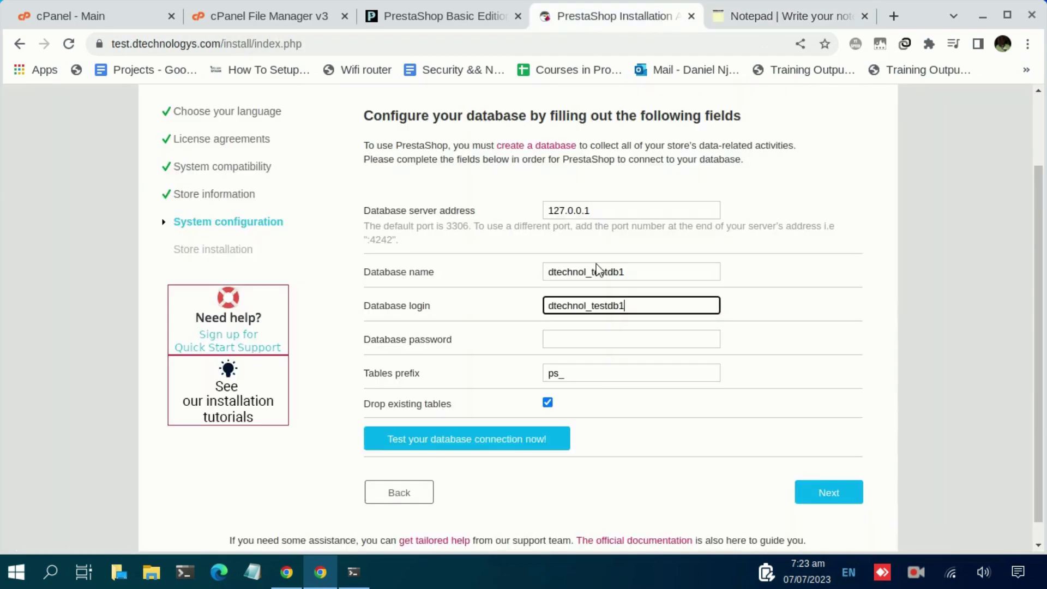
left_click(579, 339)
key("ctrl+v")
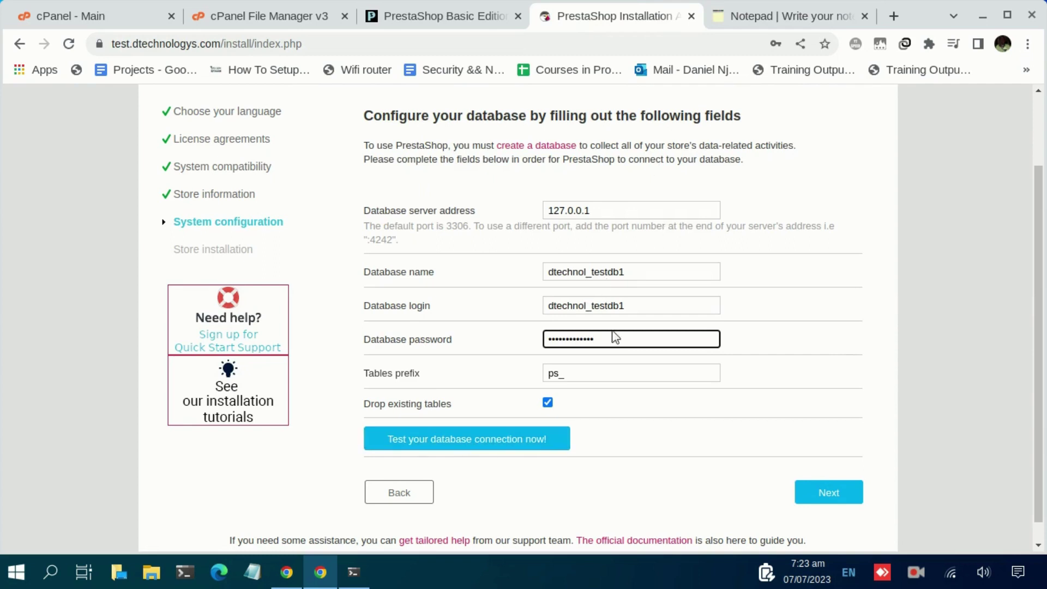
left_click(480, 450)
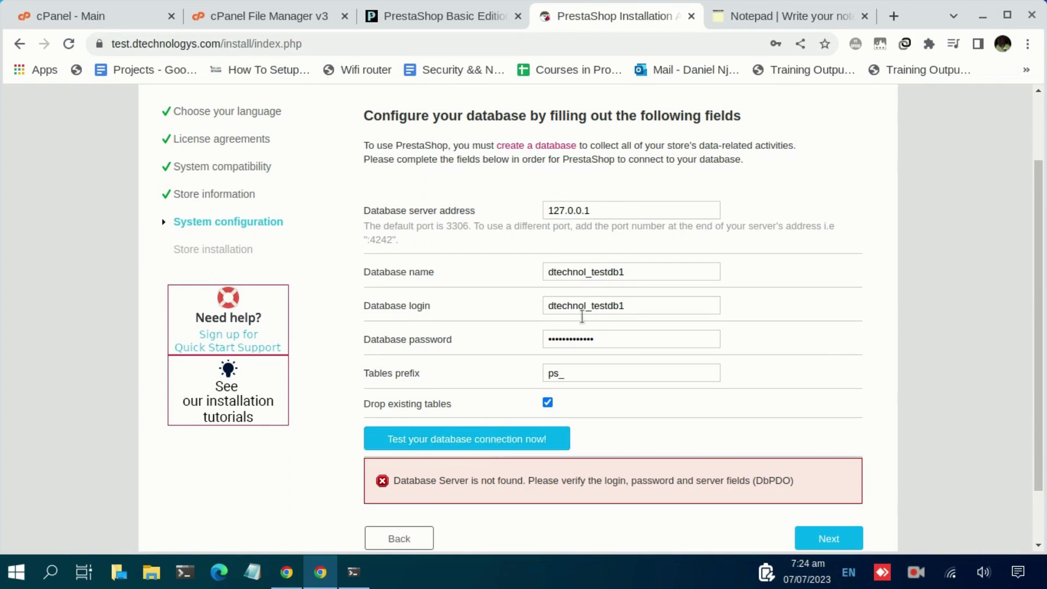
Recopy the database password from the notes without the trailing quote.
left_click(769, 25)
left_click(182, 286)
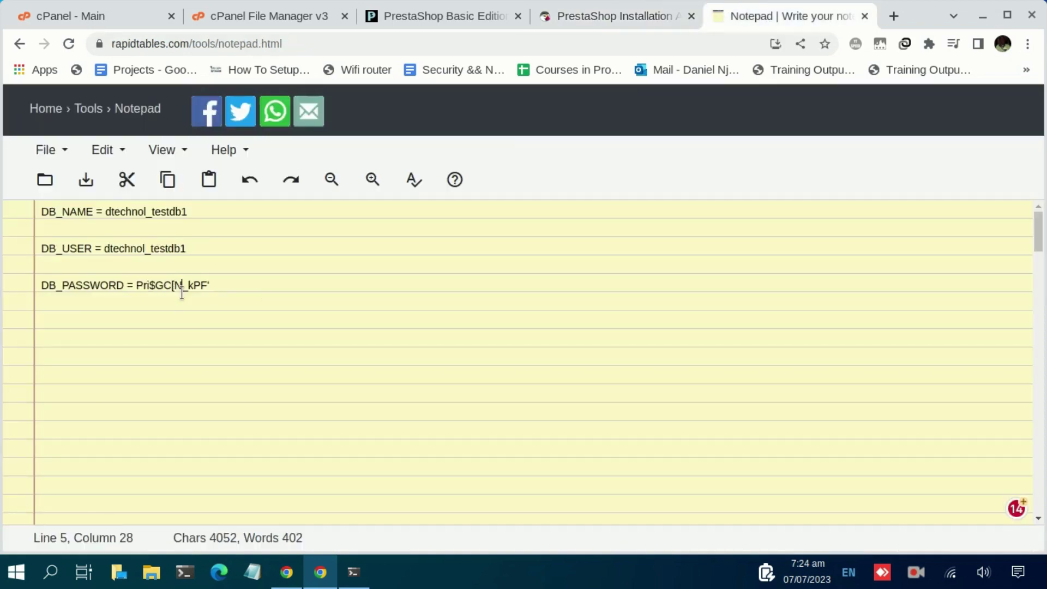
left_click(138, 285)
left_click_drag(138, 286, 207, 285)
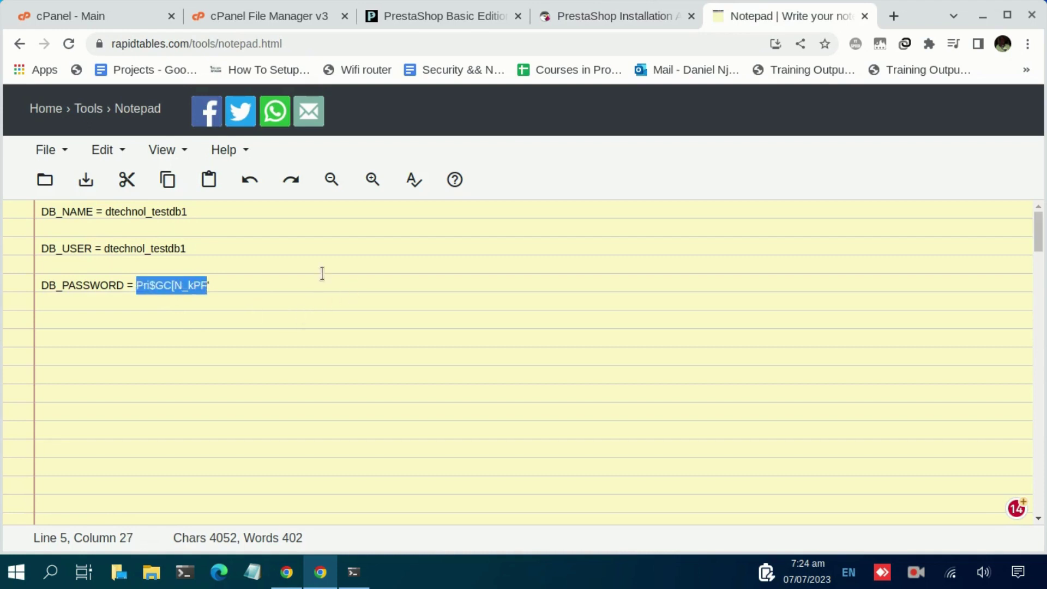
left_click(224, 283)
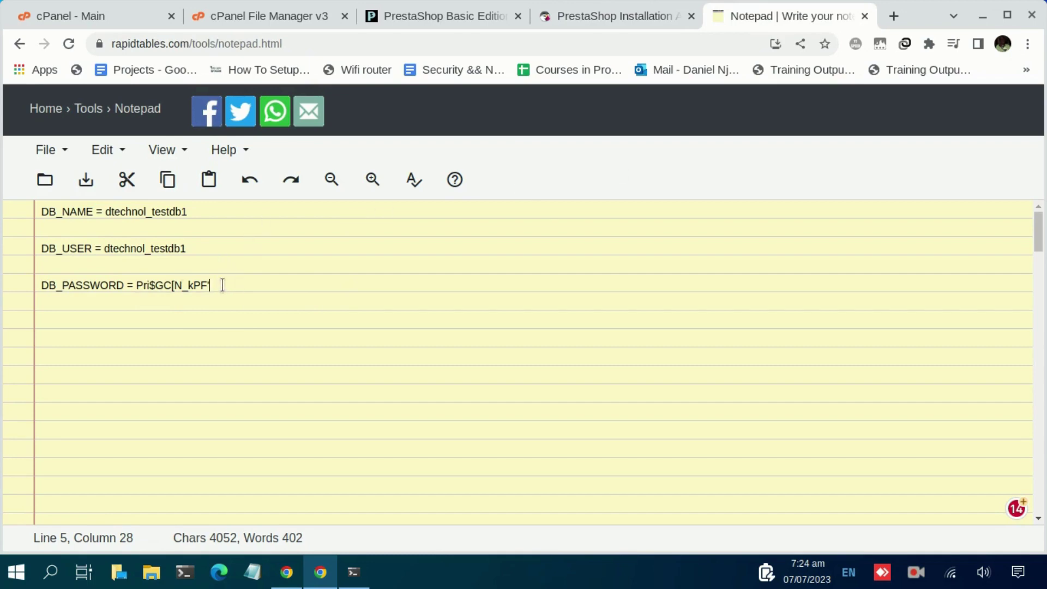
Replace the database password, retest until connected, and proceed to installation.
left_click(566, 27)
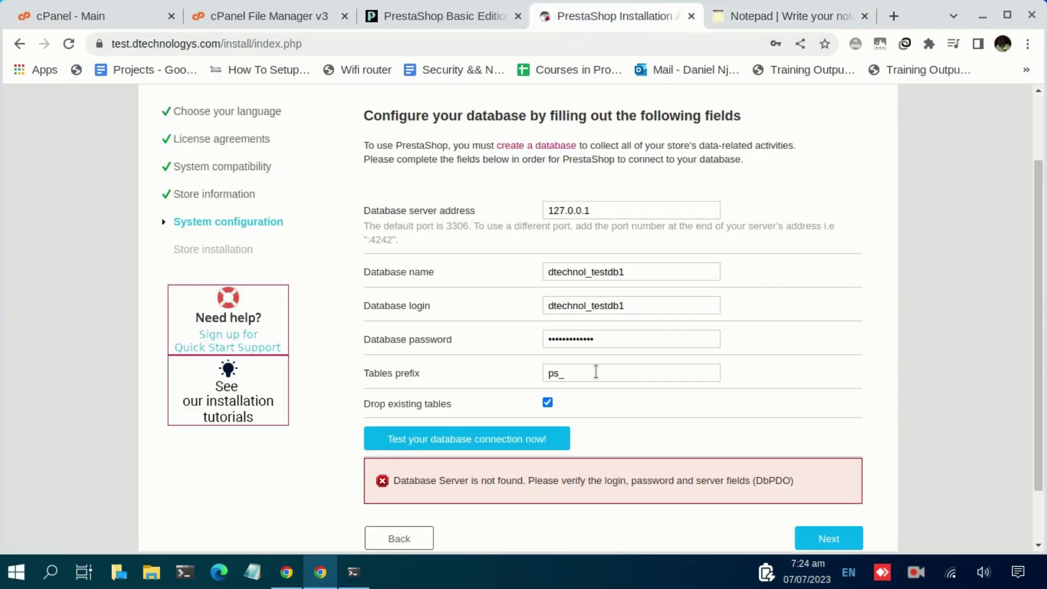
left_click(614, 341)
key("ctrl+a")
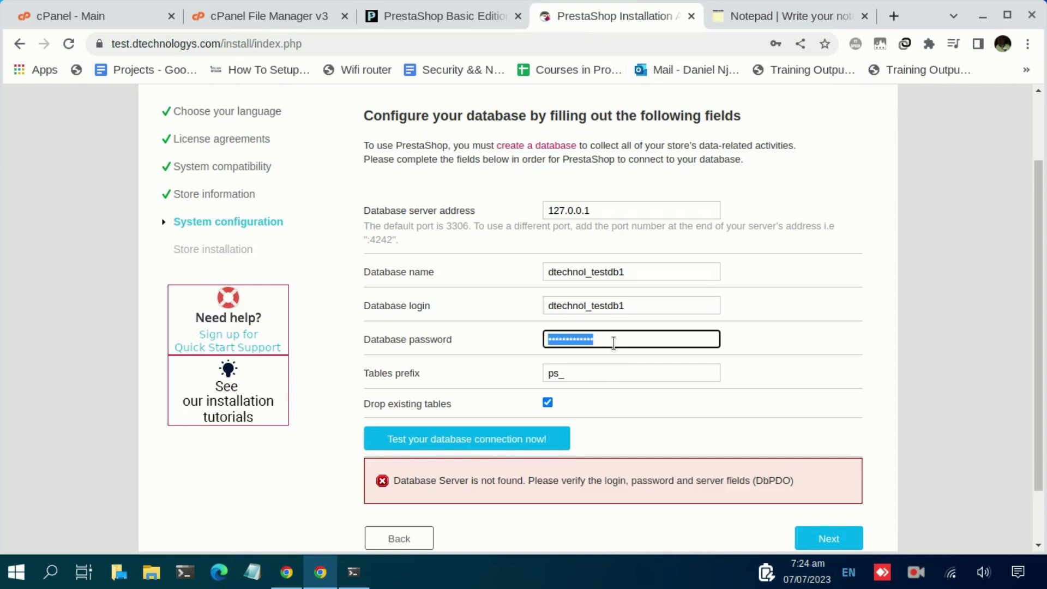
key("BackSpace")
key("ctrl+v")
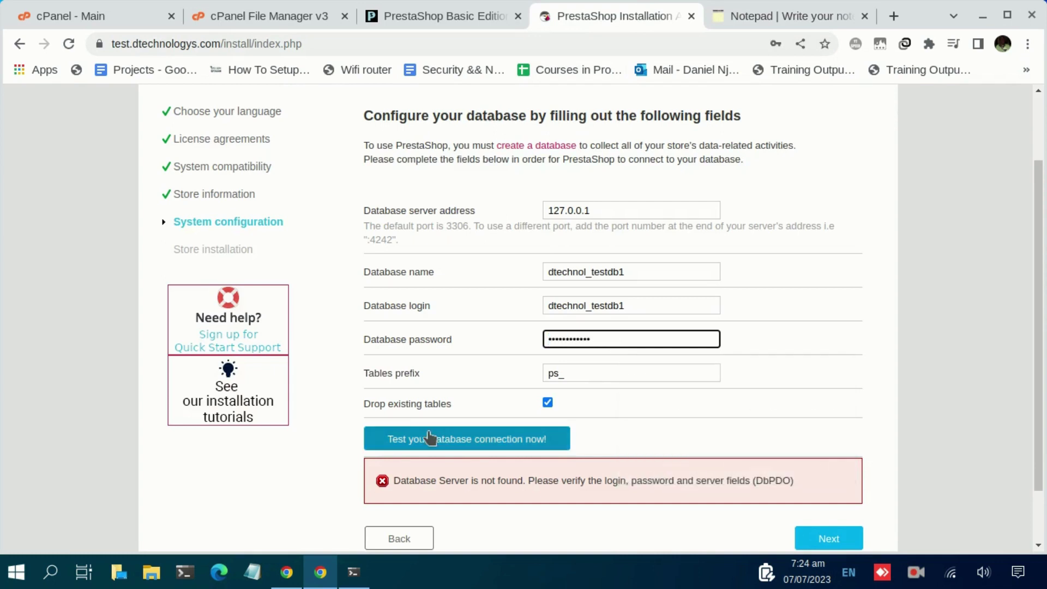
left_click(430, 438)
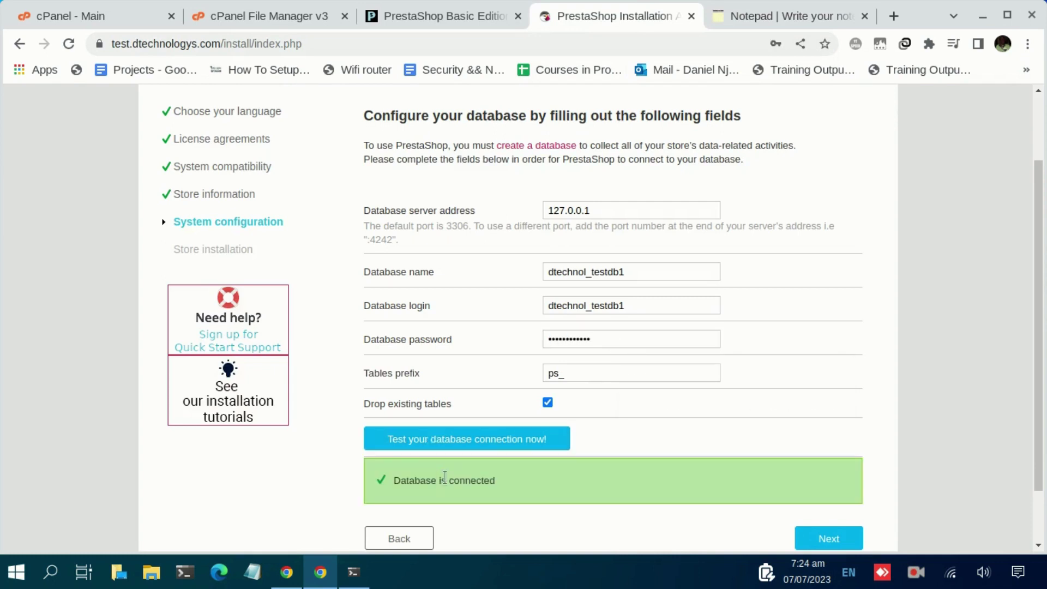
scroll(842, 481, "down", 2)
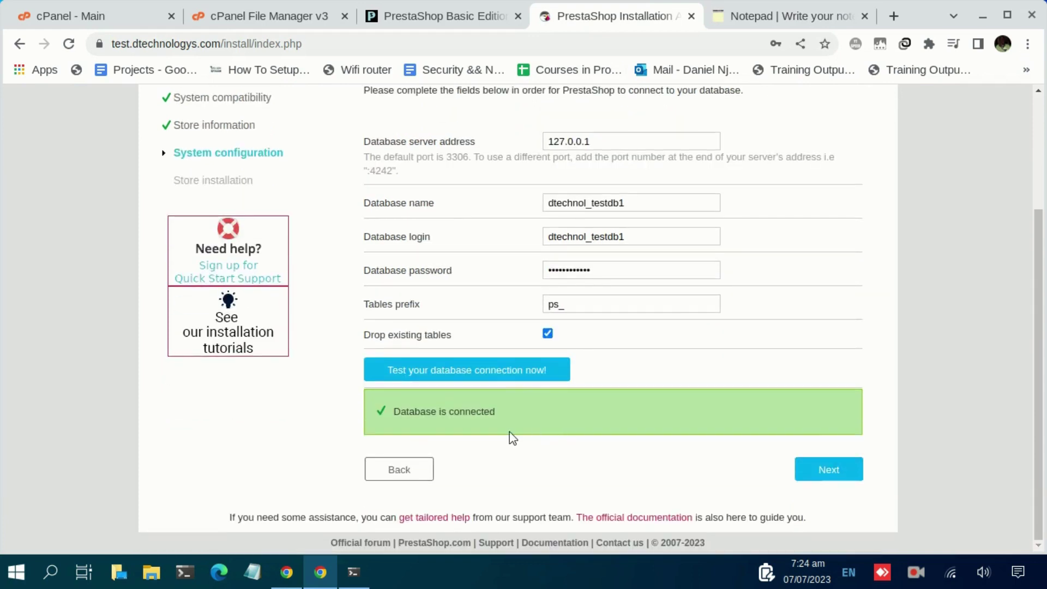
left_click(830, 470)
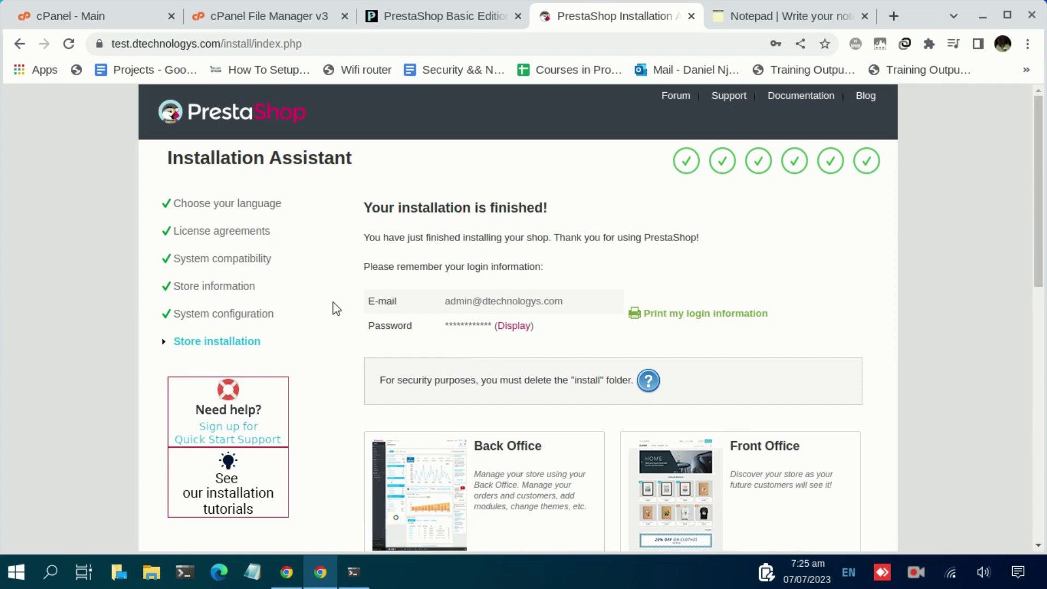
Highlight the notice to delete the install folder, then switch to the File Manager tab.
scroll(337, 308, "down", 2)
scroll(336, 309, "up", 2)
left_click_drag(380, 383, 632, 382)
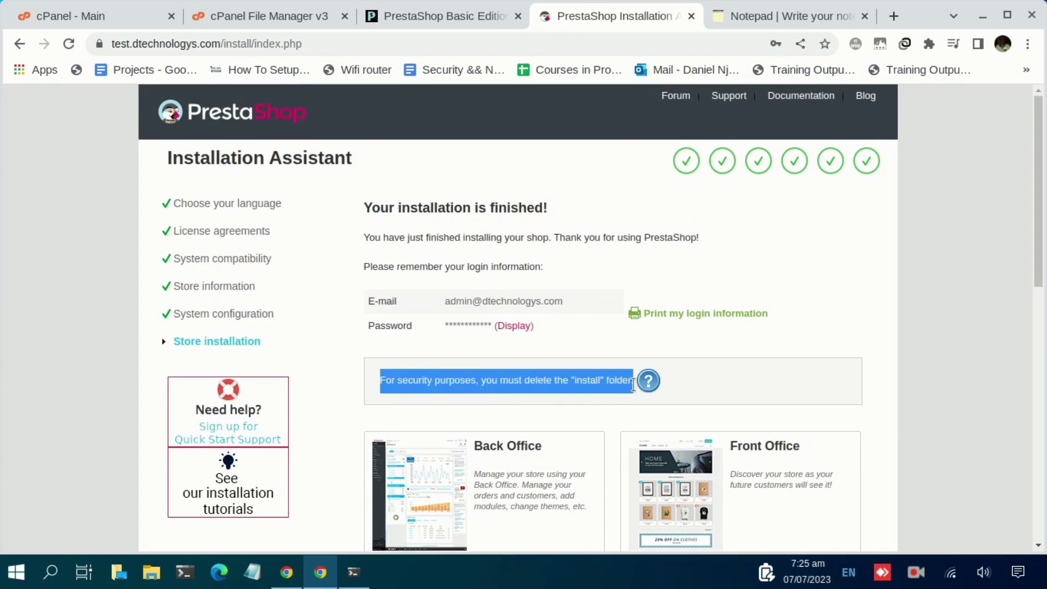
left_click(275, 17)
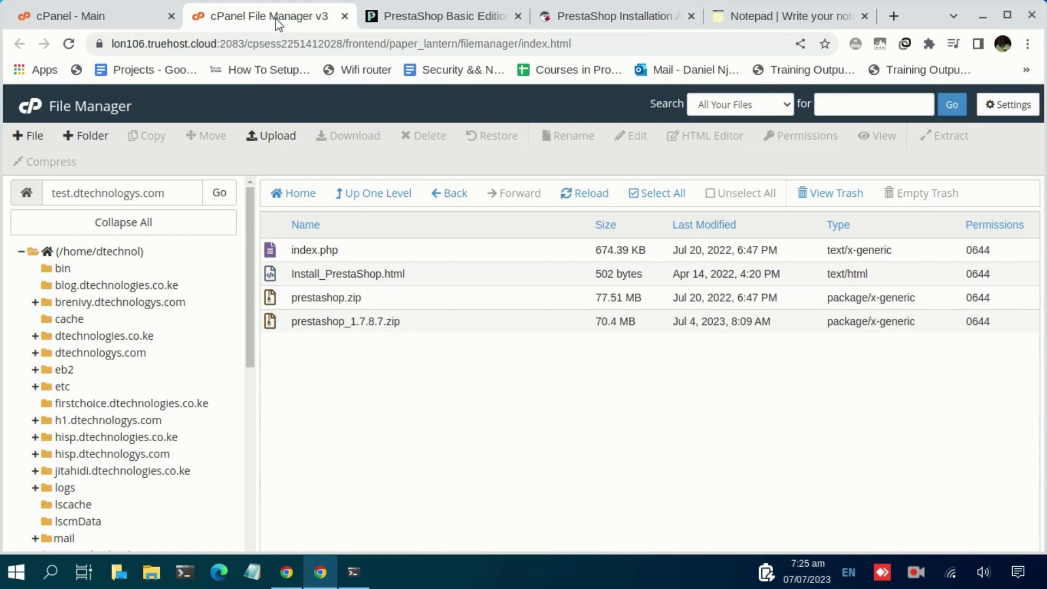
Reload the file list and permanently delete the install folder, skipping the trash.
left_click(584, 194)
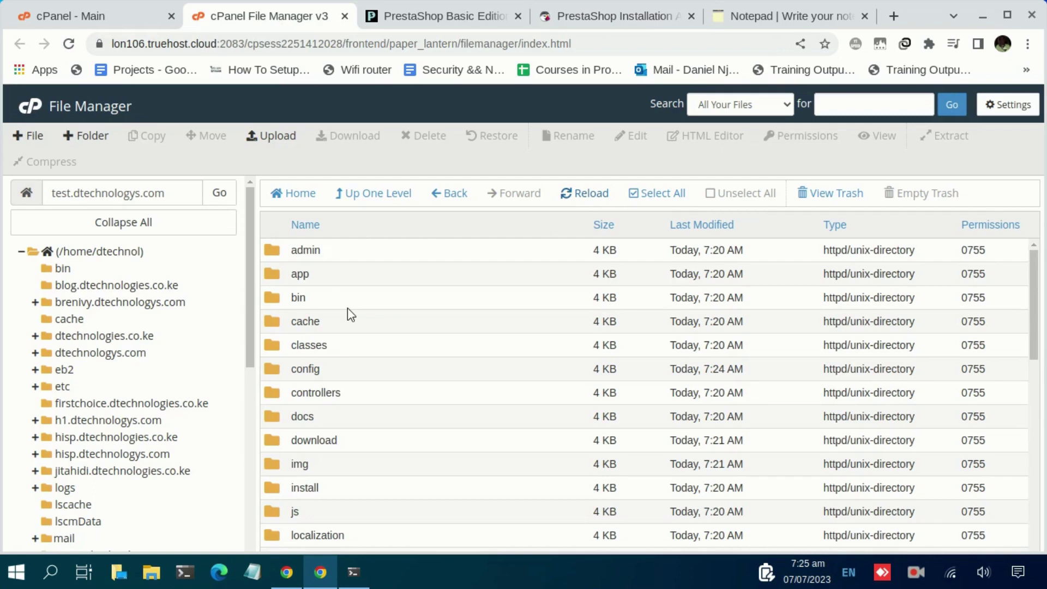
scroll(348, 307, "down", 2)
left_click(293, 395)
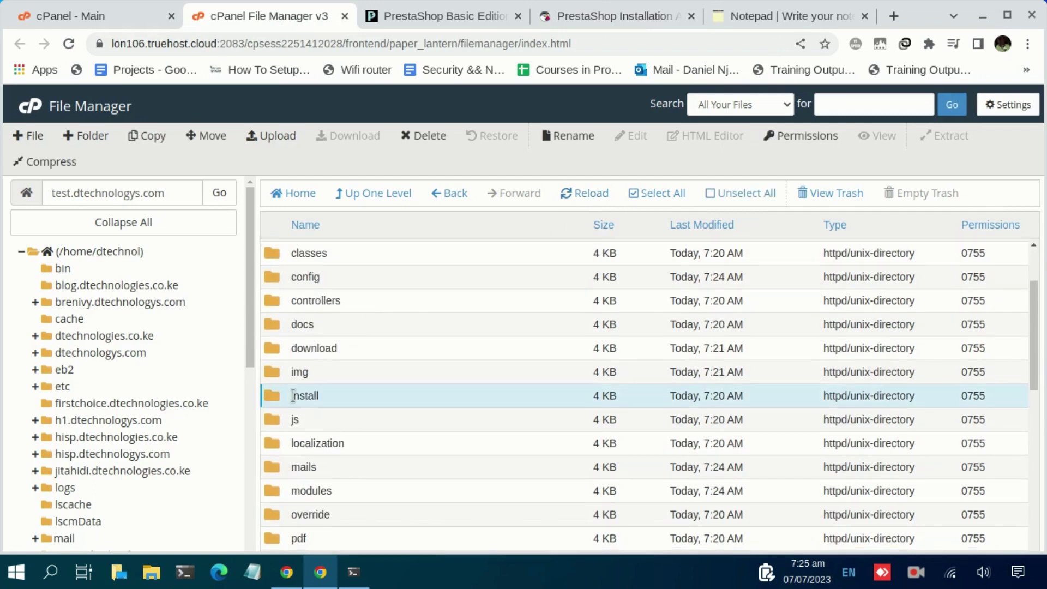
key("Delete")
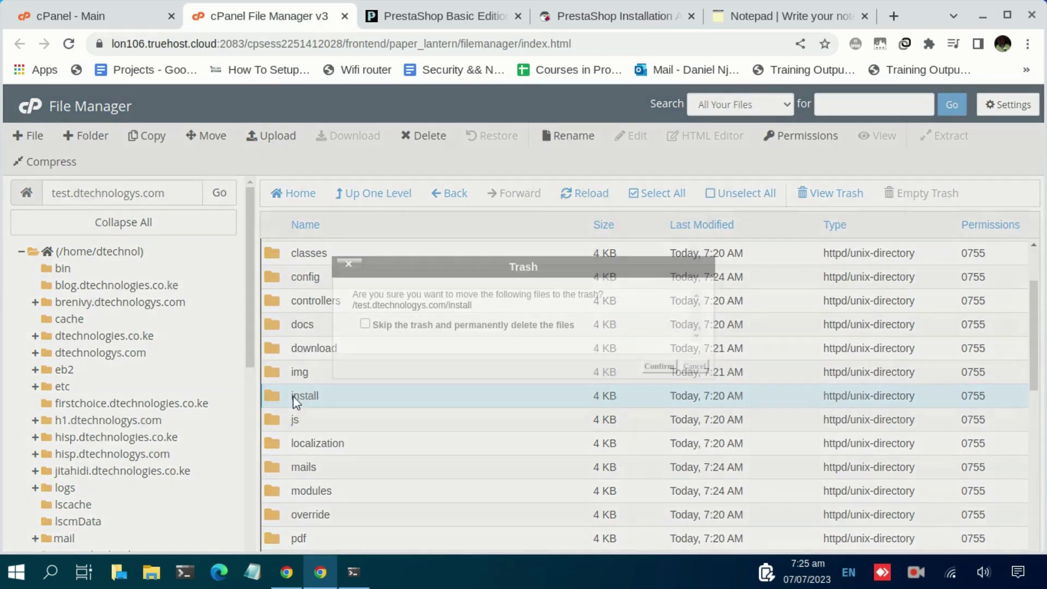
key("space")
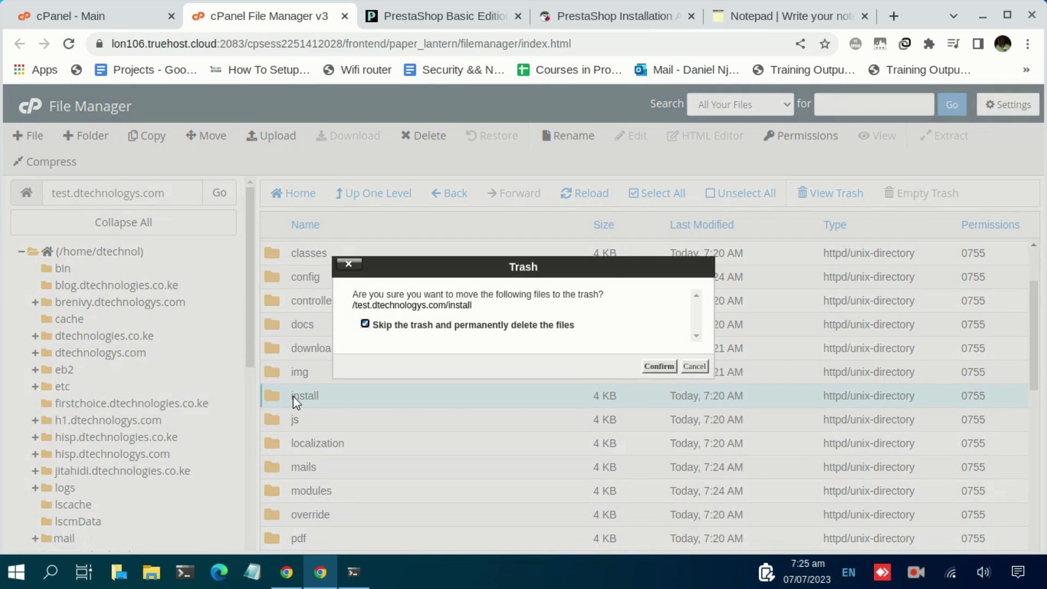
key("Return")
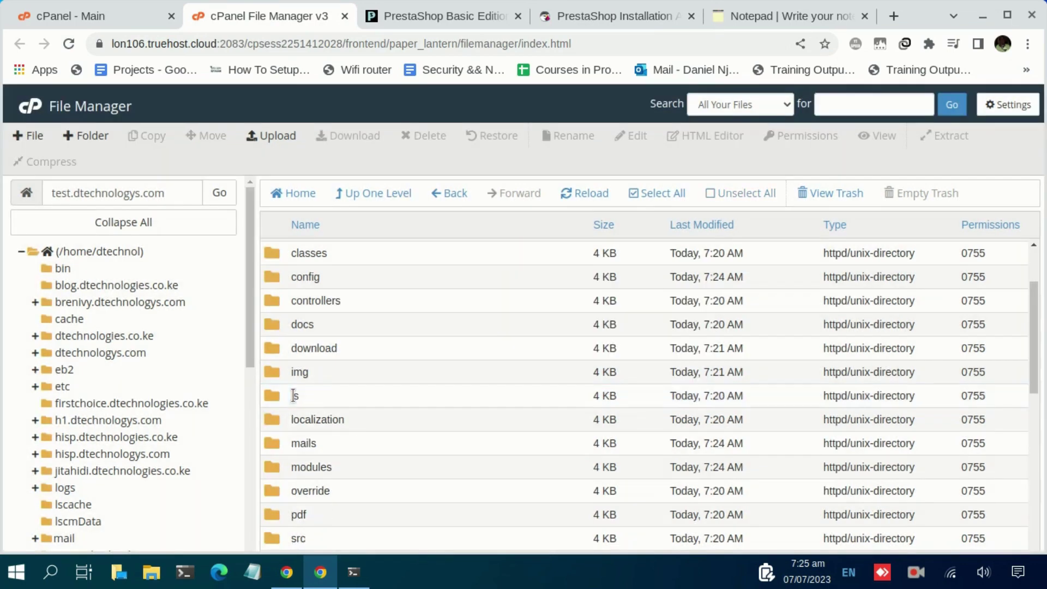
Copy the admin login e-mail shown on the finished installation page.
left_click(600, 21)
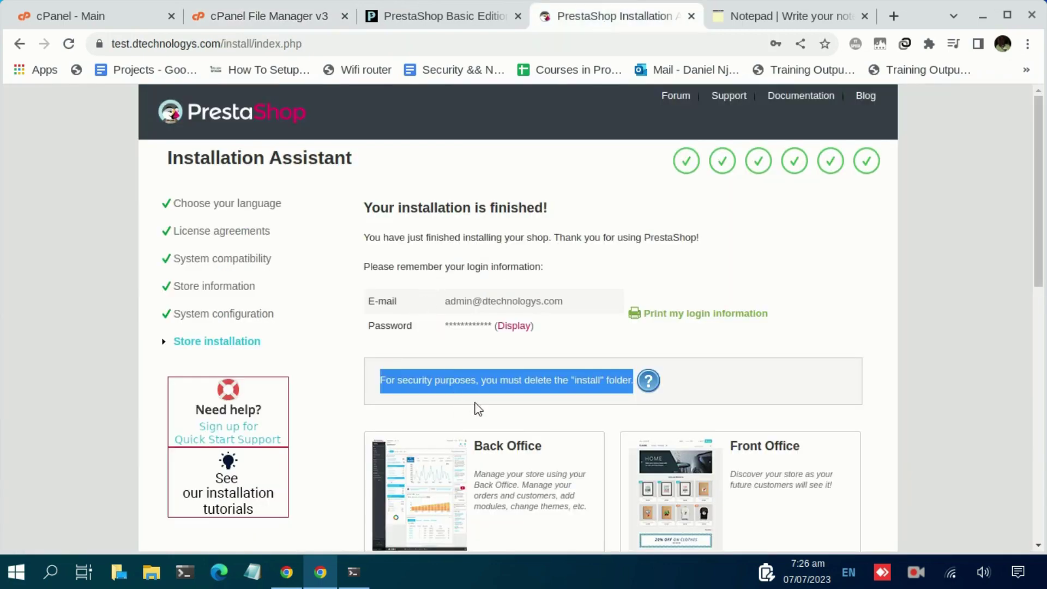
scroll(528, 366, "down", 10)
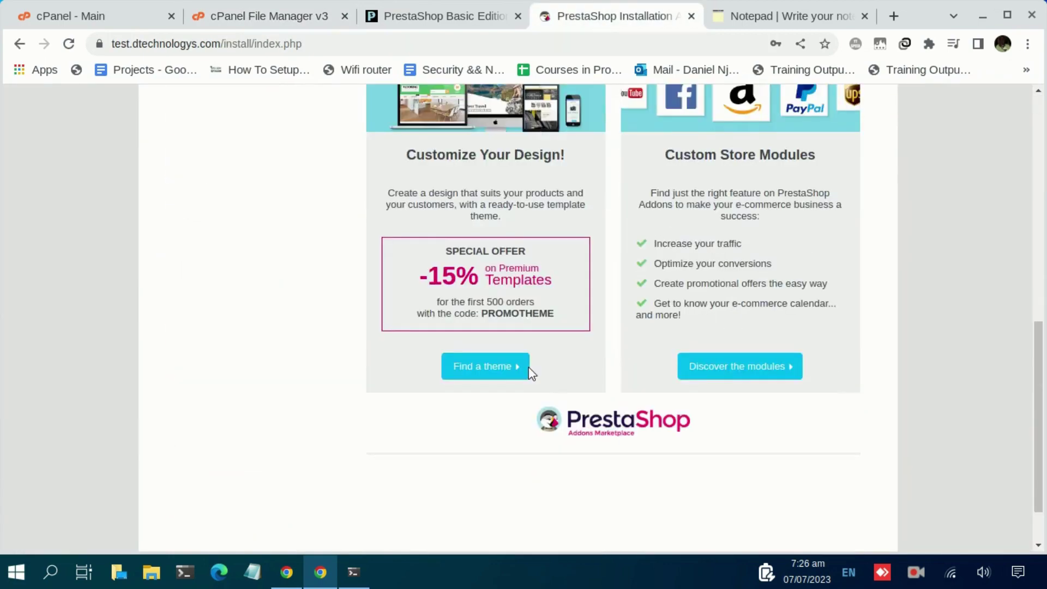
scroll(528, 368, "up", 7)
scroll(536, 355, "up", 3)
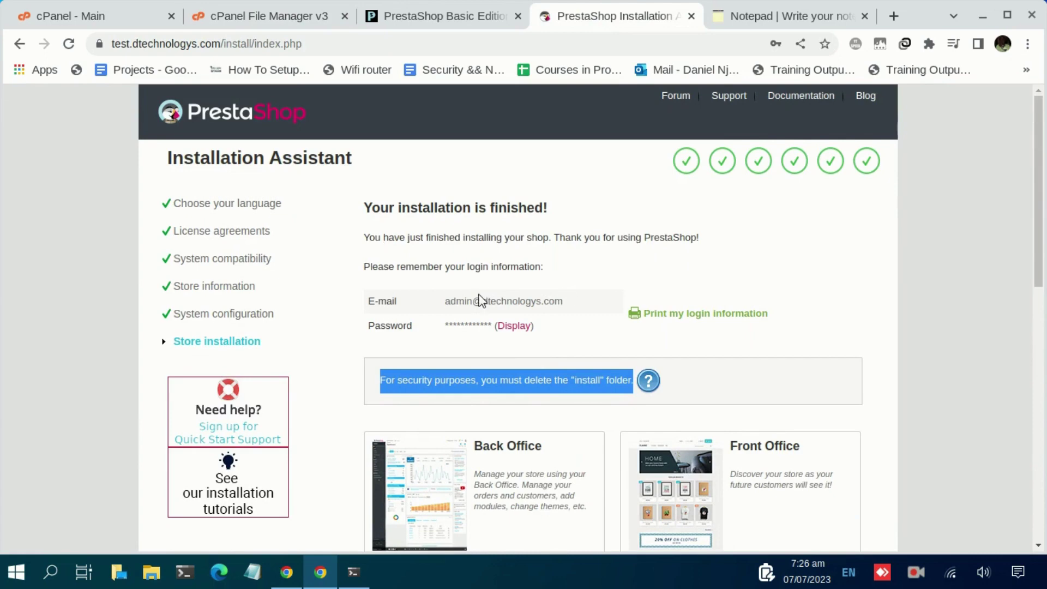
left_click_drag(450, 304, 571, 309)
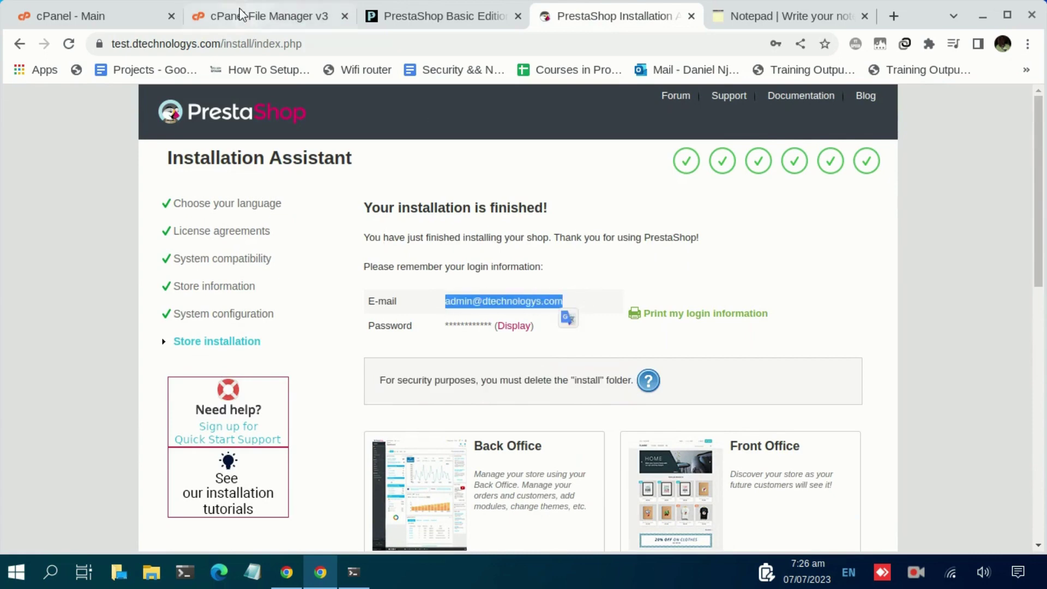
Strip install/index.php from the address to load the store's home page.
double_click(235, 43)
left_click_drag(311, 67, 541, 77)
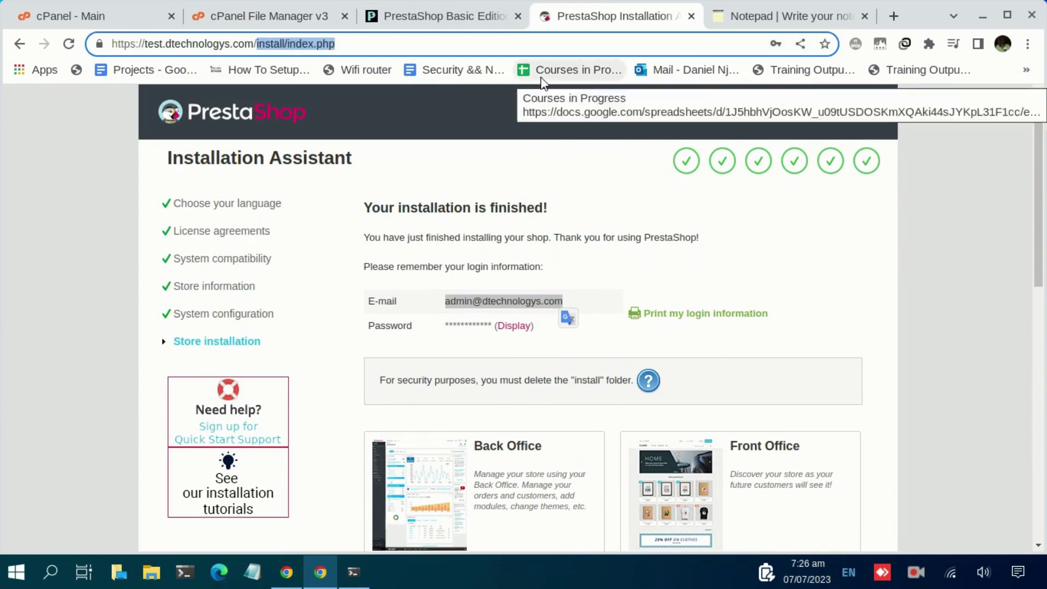
key("BackSpace")
key("Return")
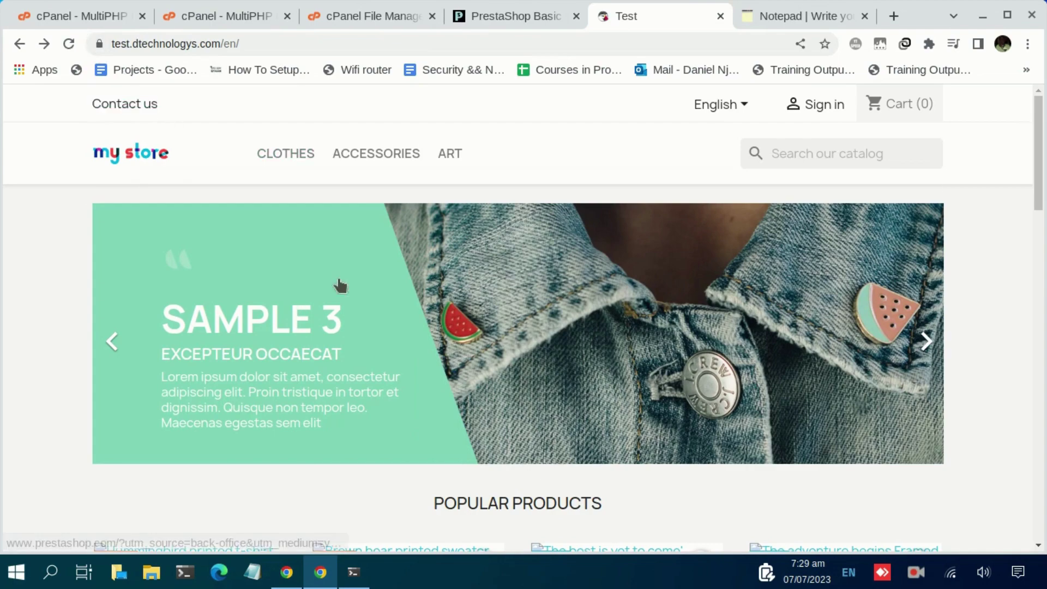
Scroll through the my store home page and its sample popular products.
scroll(354, 273, "down", 5)
scroll(372, 237, "down", 11)
scroll(373, 236, "up", 14)
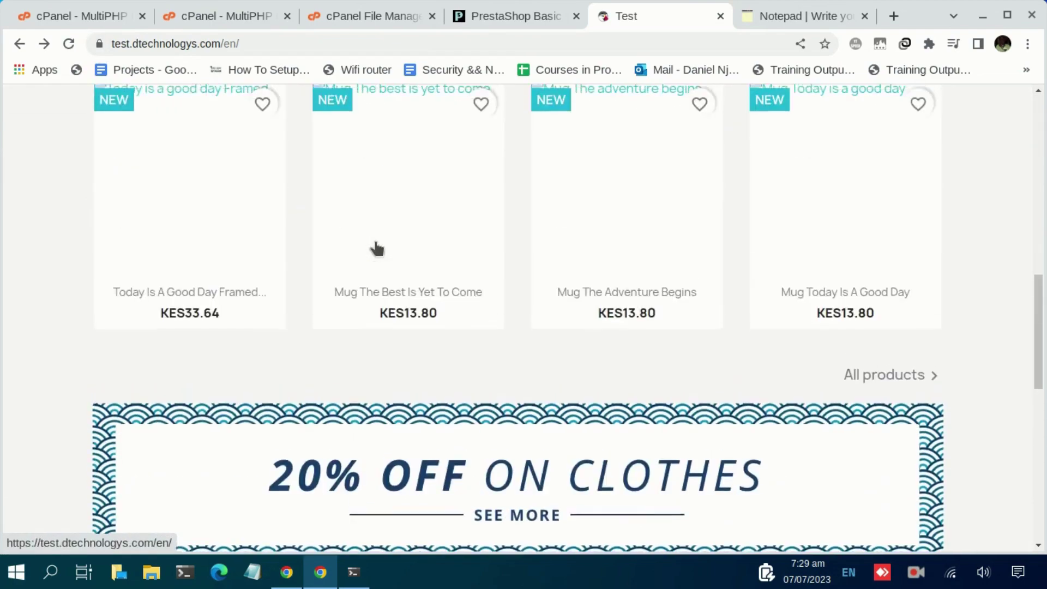
scroll(379, 240, "up", 2)
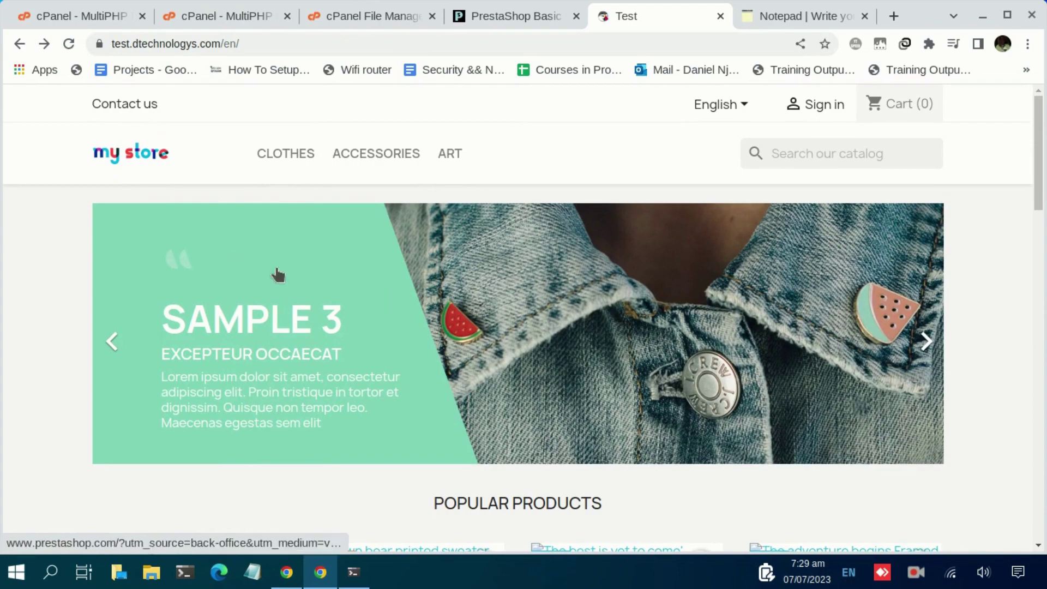
scroll(367, 318, "down", 5)
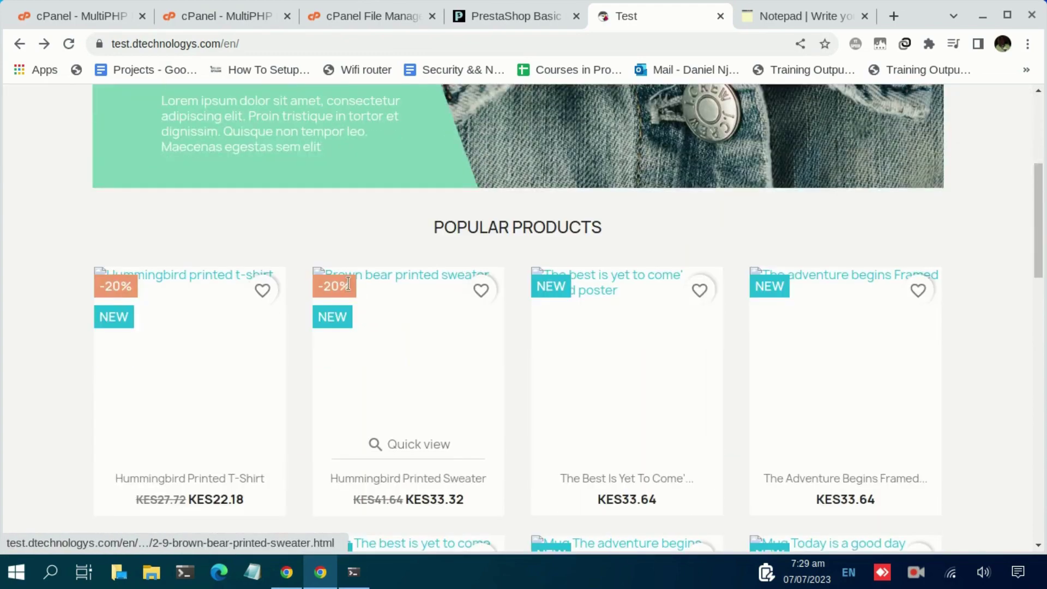
scroll(308, 257, "down", 2)
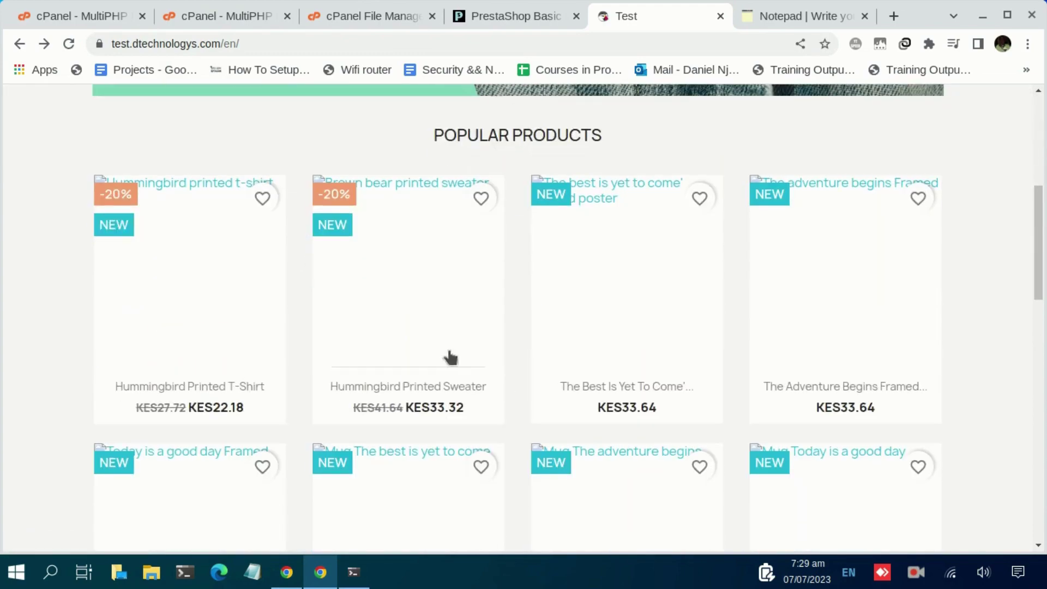
scroll(619, 473, "down", 3)
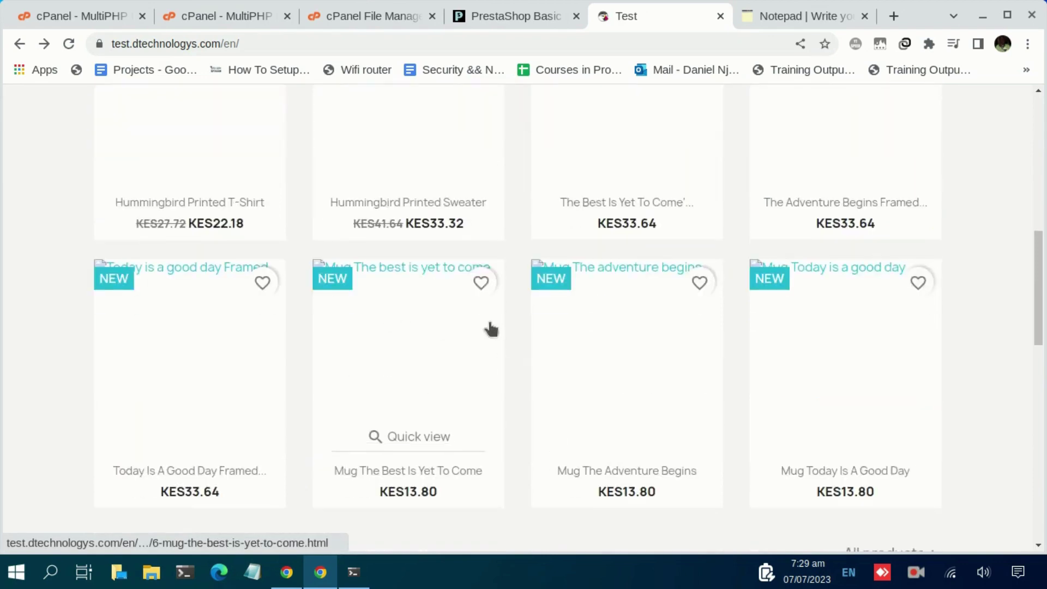
scroll(300, 358, "down", 8)
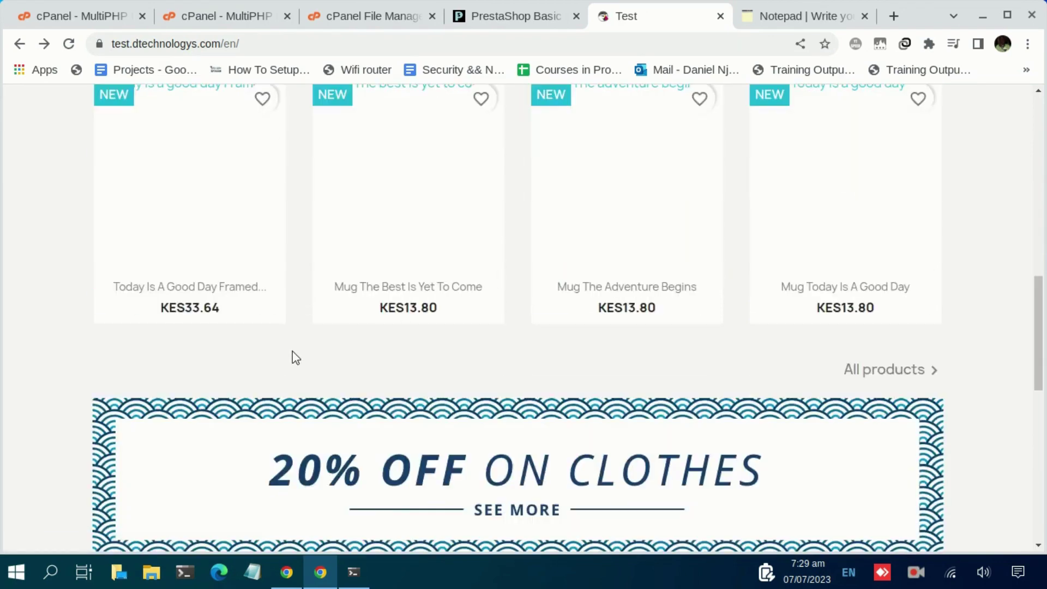
scroll(296, 358, "down", 7)
scroll(299, 351, "up", 15)
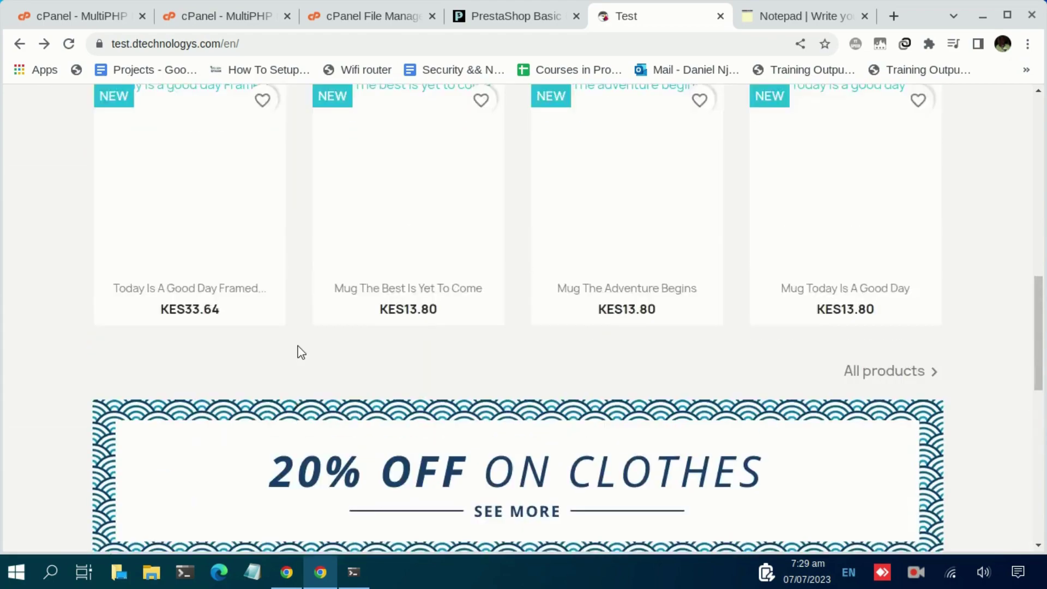
scroll(299, 352, "up", 2)
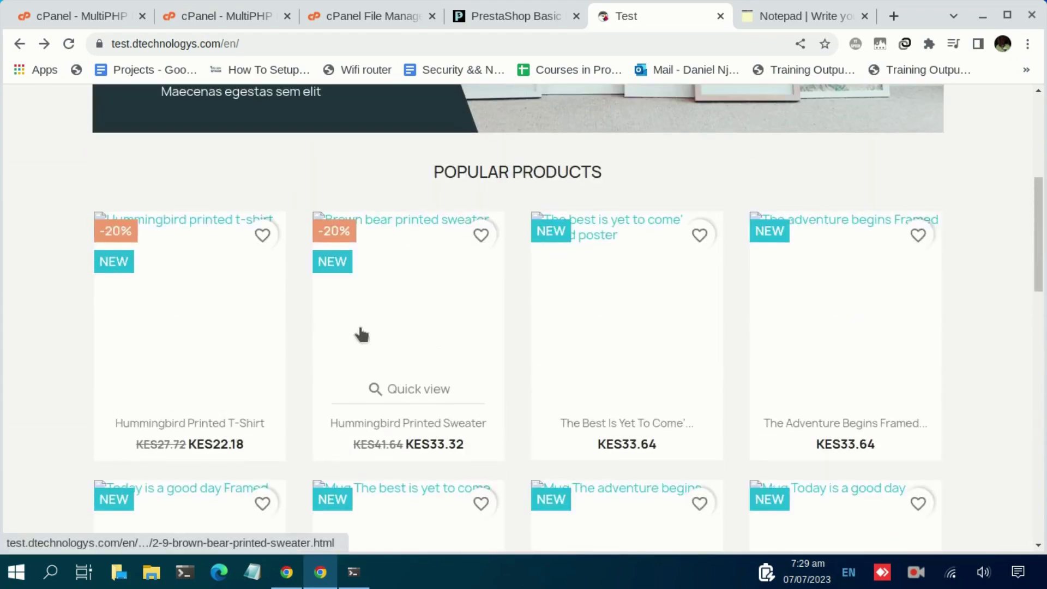
scroll(361, 334, "up", 6)
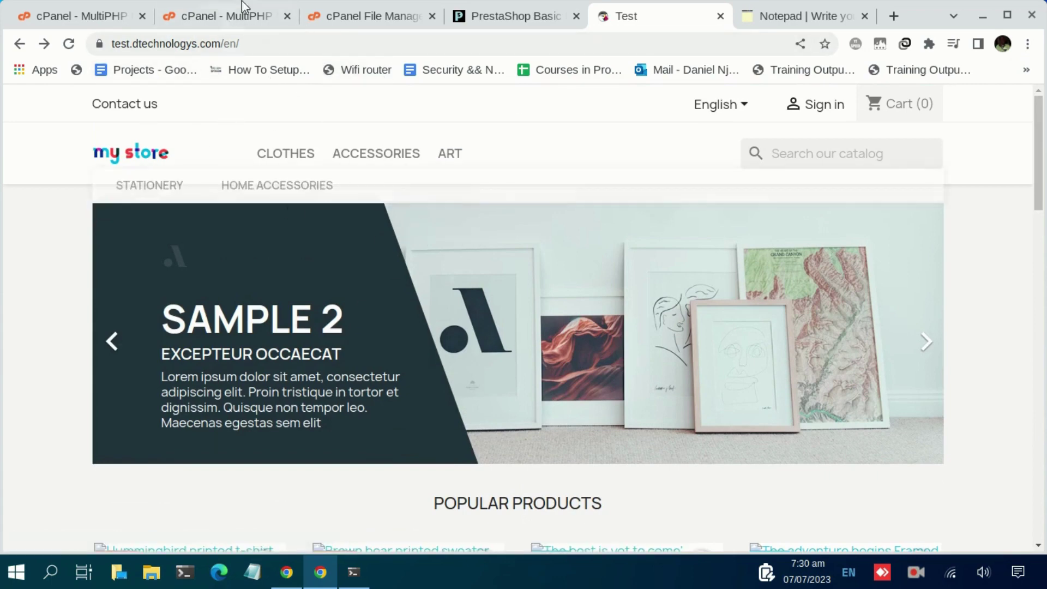
Reload the File Manager listing to verify the install folder is gone, checking the storefront tab.
left_click(348, 17)
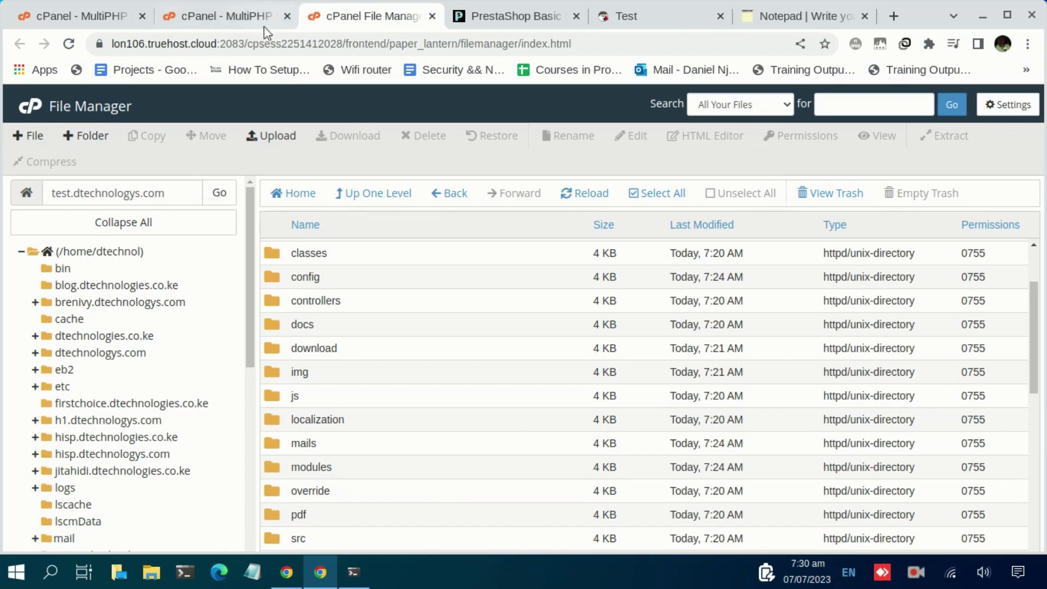
scroll(392, 314, "up", 2)
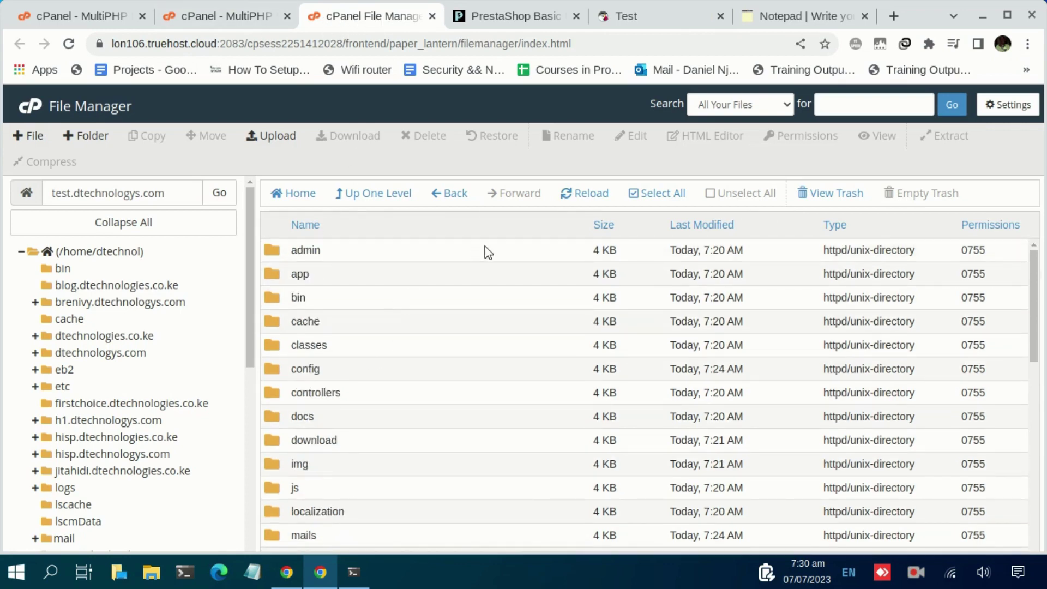
left_click(587, 195)
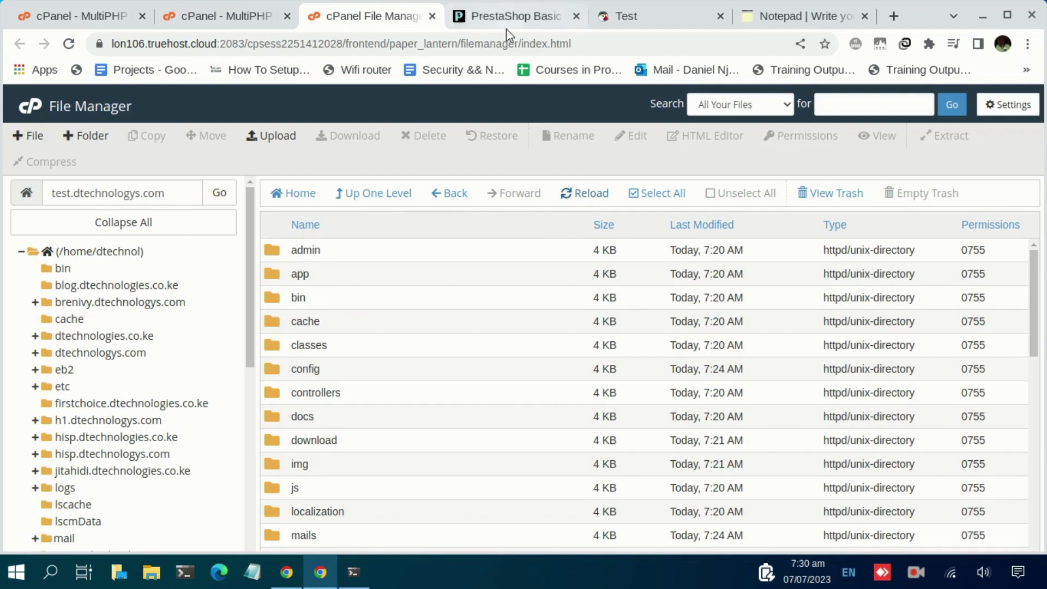
left_click(620, 20)
left_click(343, 19)
Append 'admin' to the storefront address, reaching test.dtechnologys.com/en/admin, which returns 404.
left_click(614, 16)
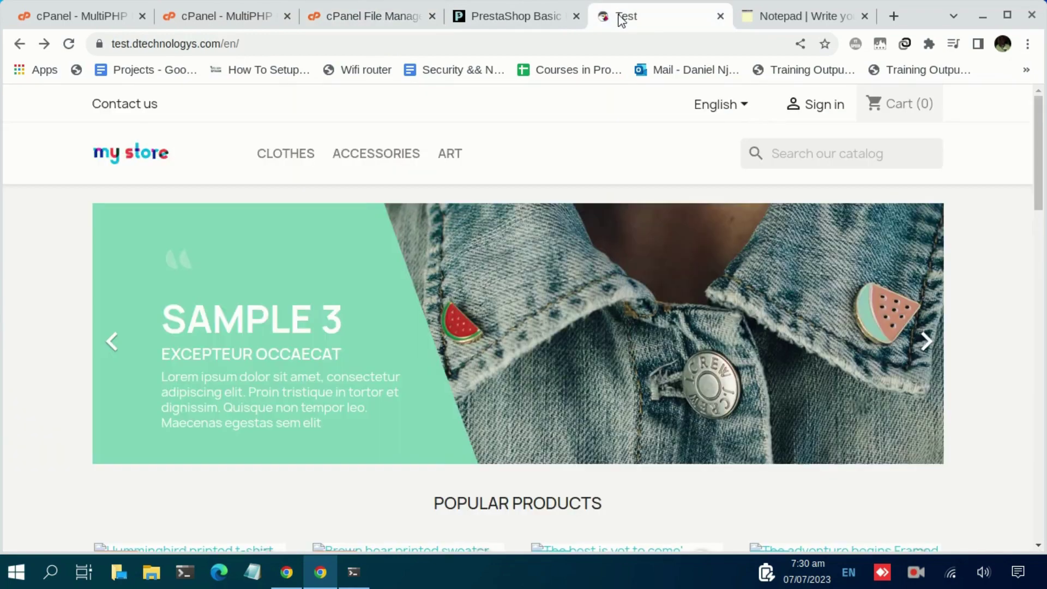
left_click(474, 42)
left_click(484, 42)
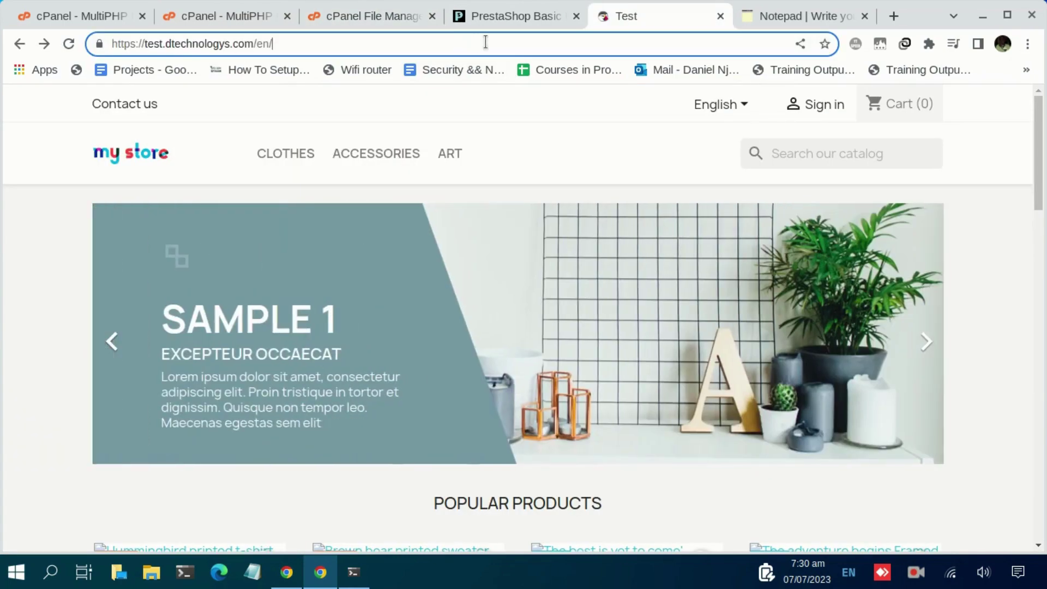
type("admin")
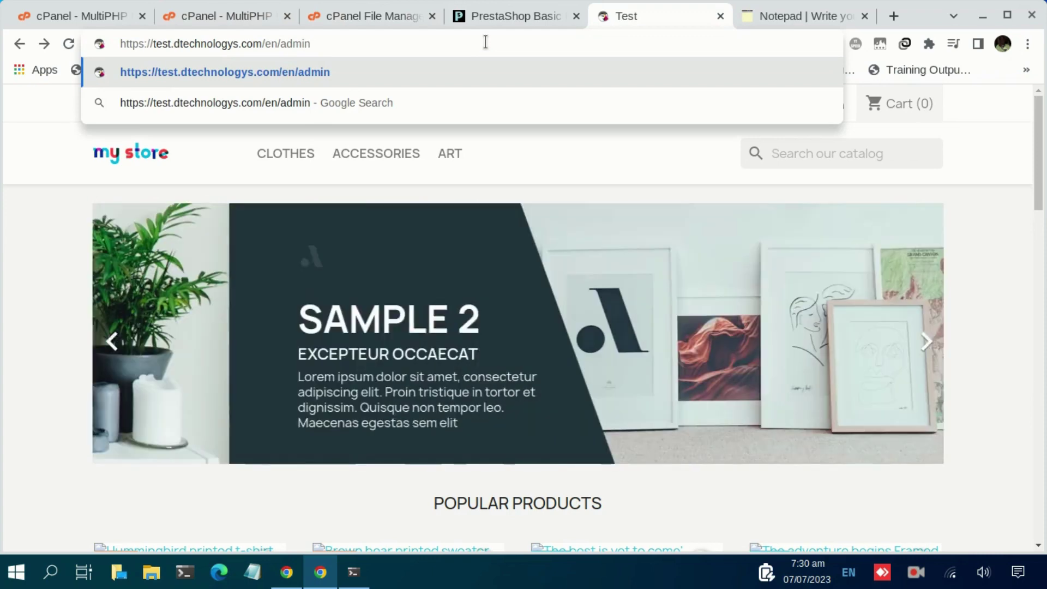
key("Return")
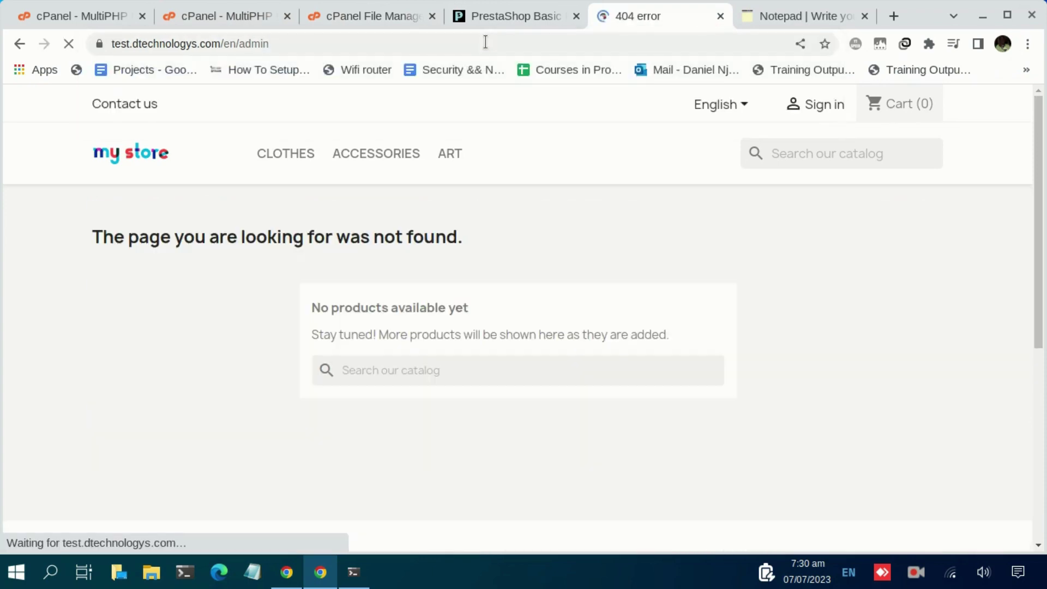
mouse_move(267, 156)
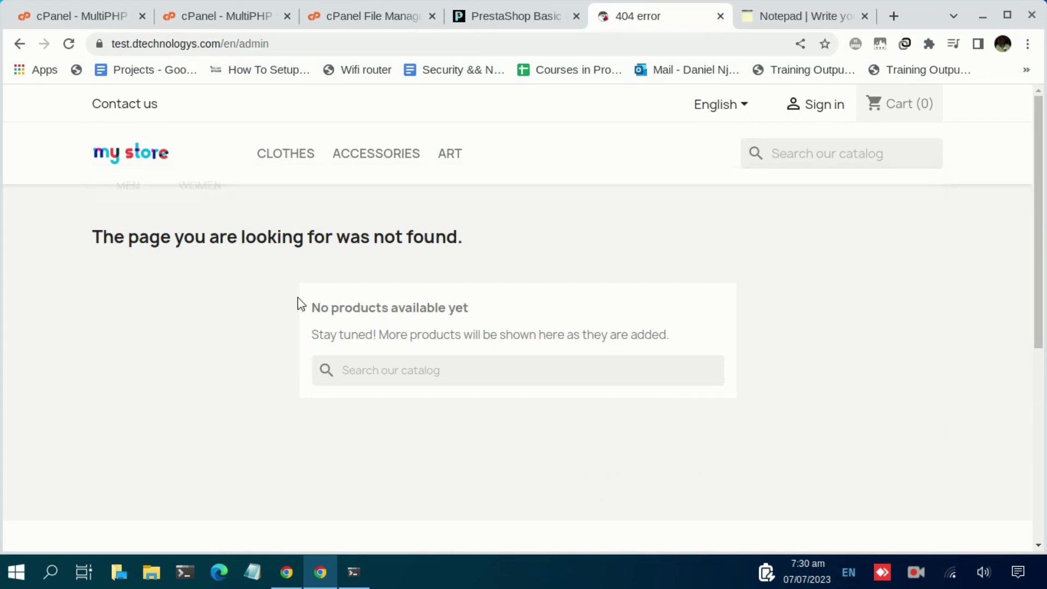
Recheck the file listing, then replace 'en/admin' with 'admin' and load test.dtechnologys.com/admin.
left_click(382, 20)
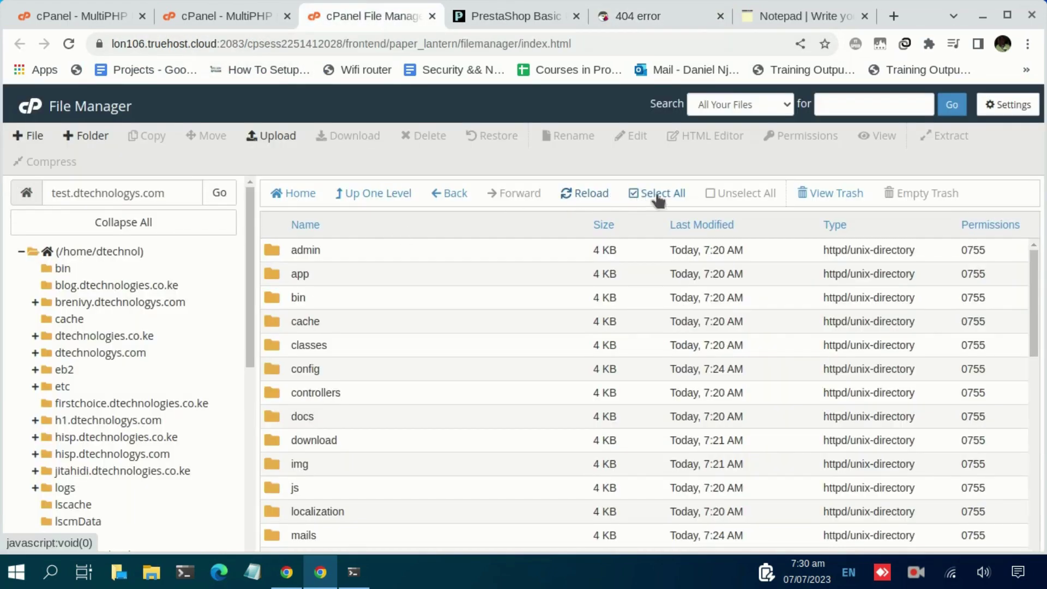
left_click(573, 199)
left_click(638, 20)
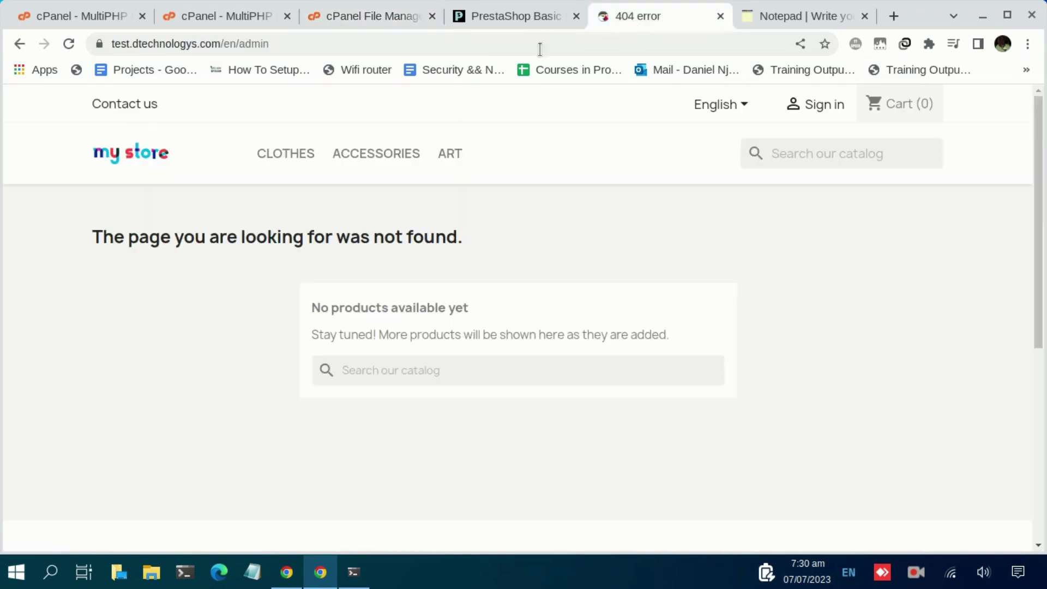
left_click(69, 45)
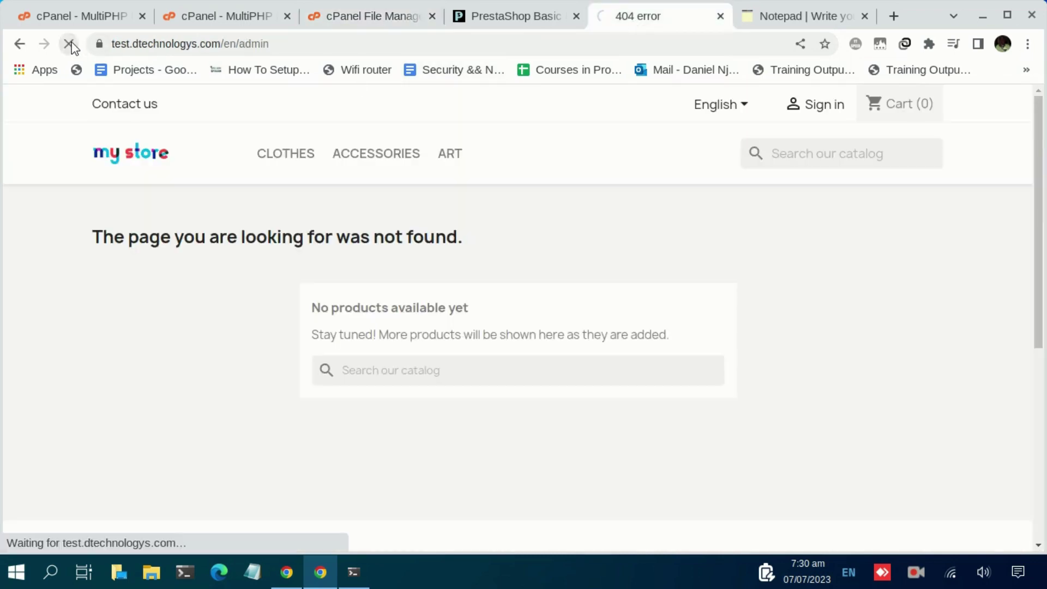
left_click_drag(224, 44, 408, 64)
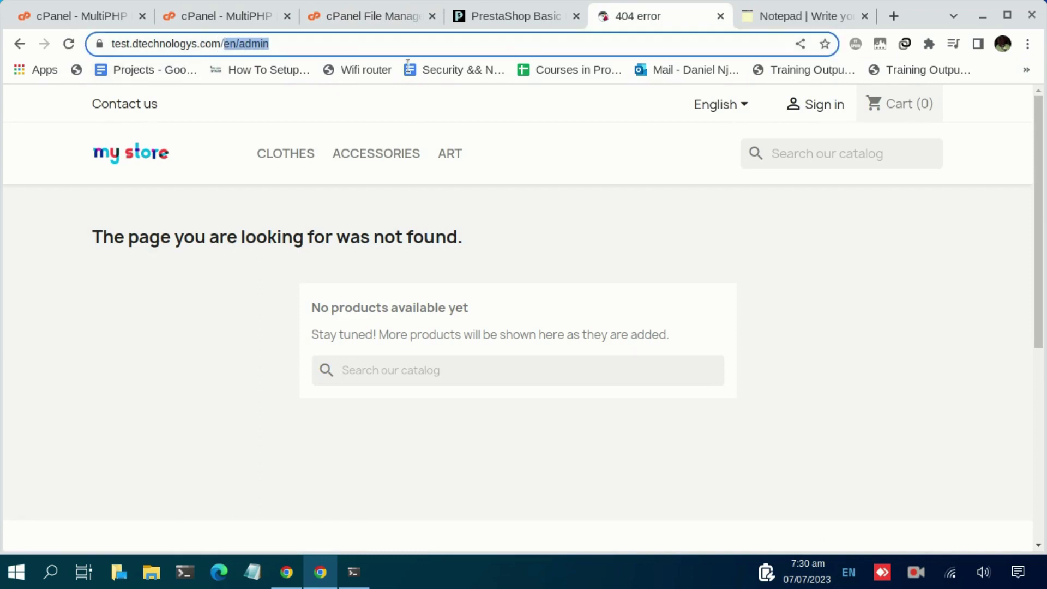
type("mi")
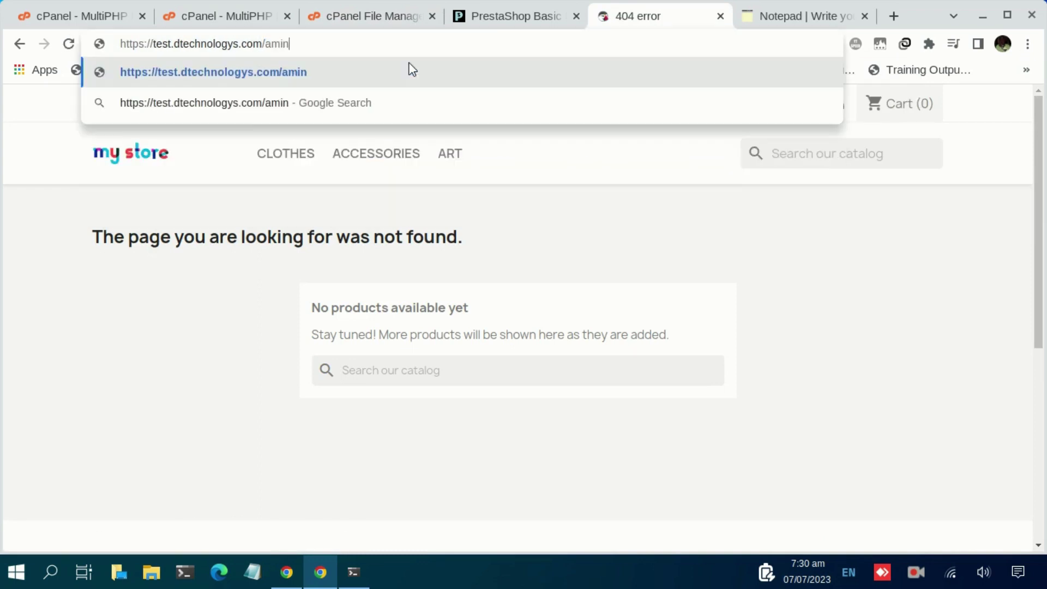
key("BackSpace")
key("BackSpace")
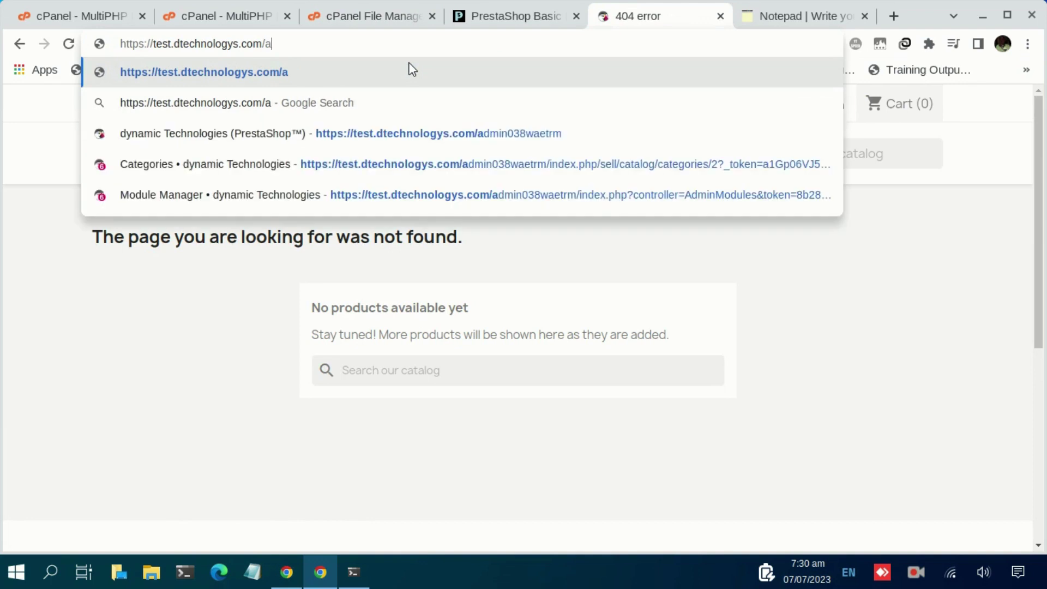
type("dmin")
key("Return")
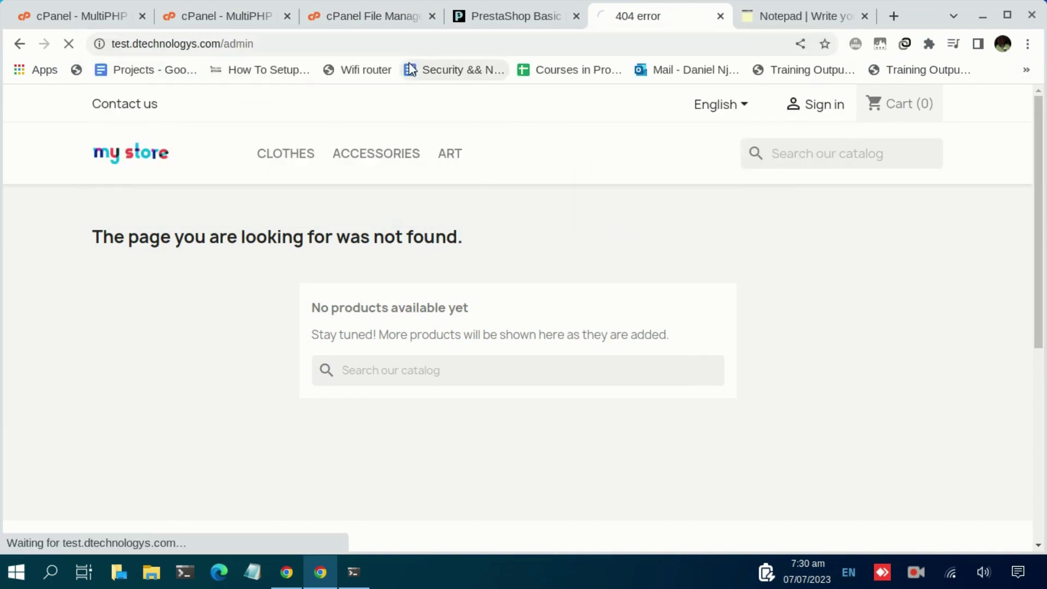
Find the auto-renamed admin996y65xfx folder in the refreshed file list and copy its name.
mouse_move(415, 153)
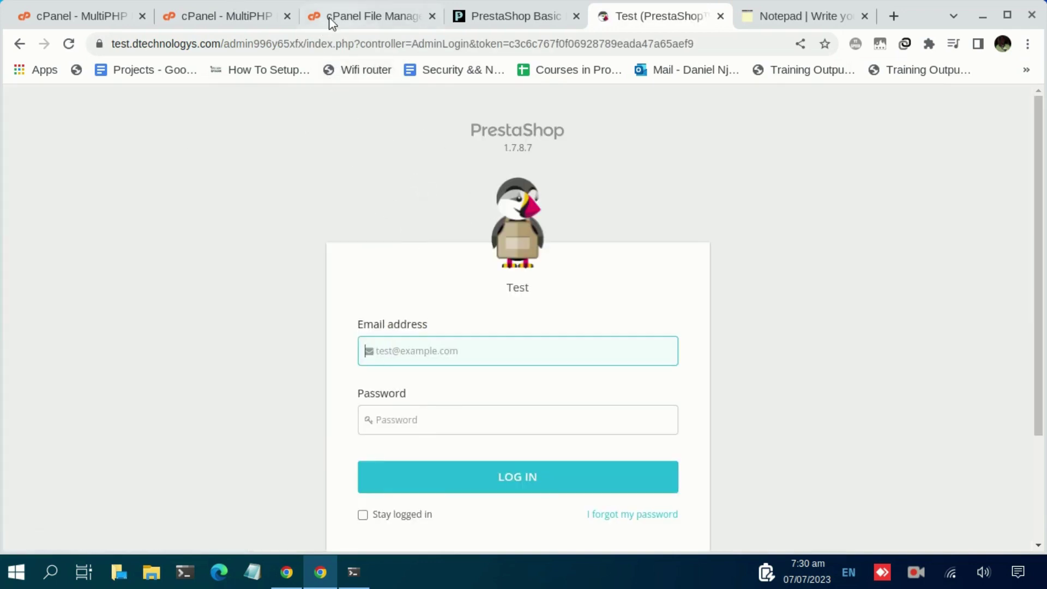
left_click(385, 13)
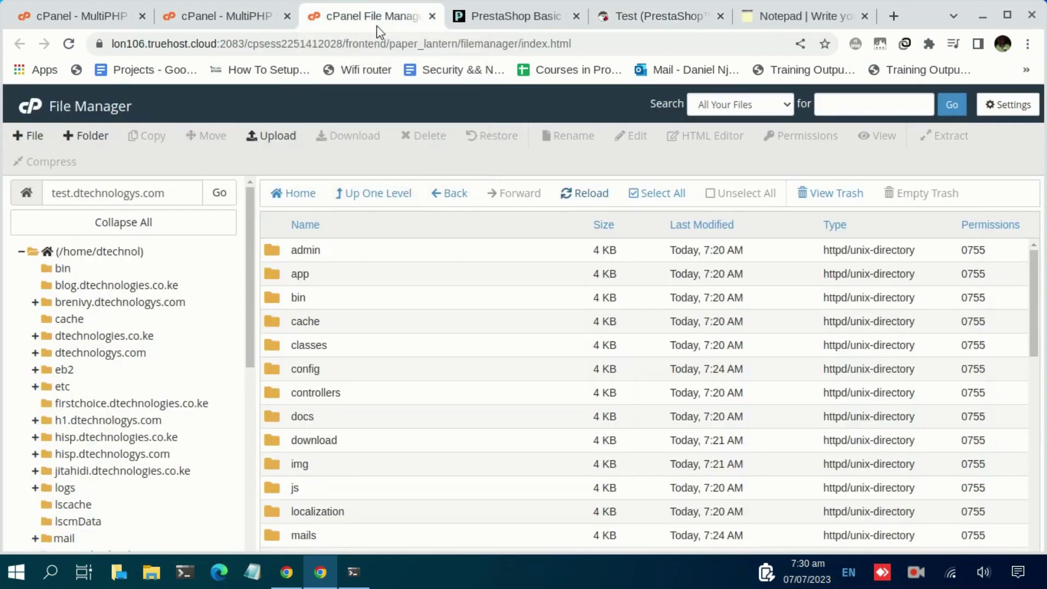
left_click(604, 199)
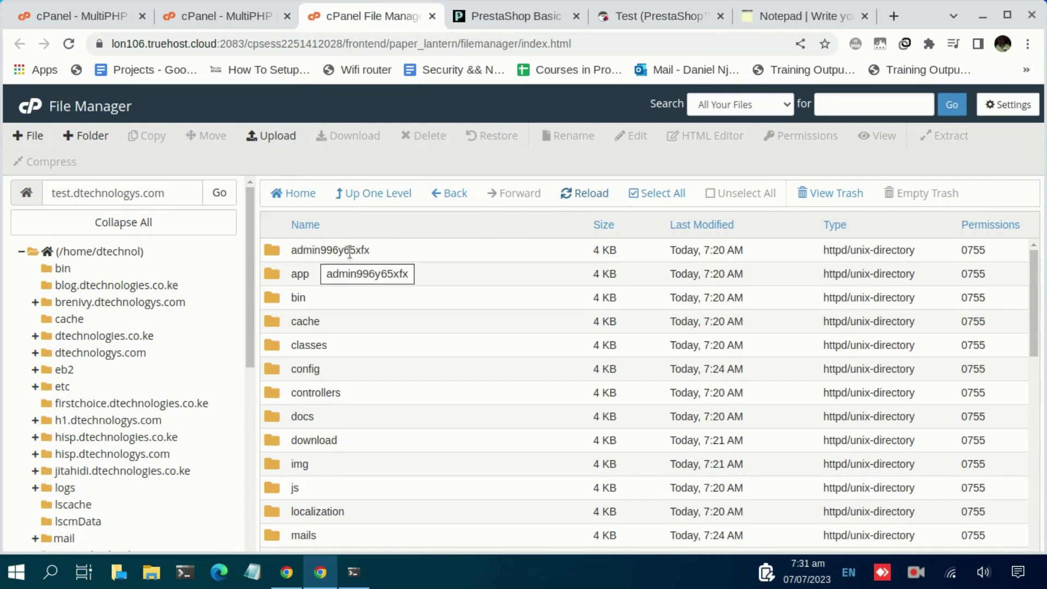
double_click(320, 250)
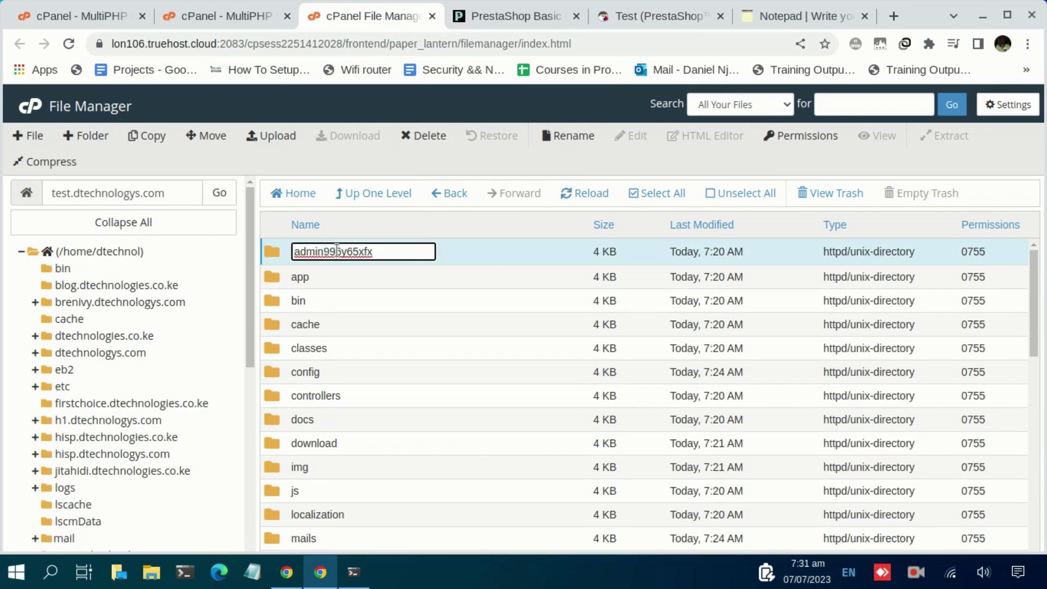
double_click(337, 250)
key("ctrl+c")
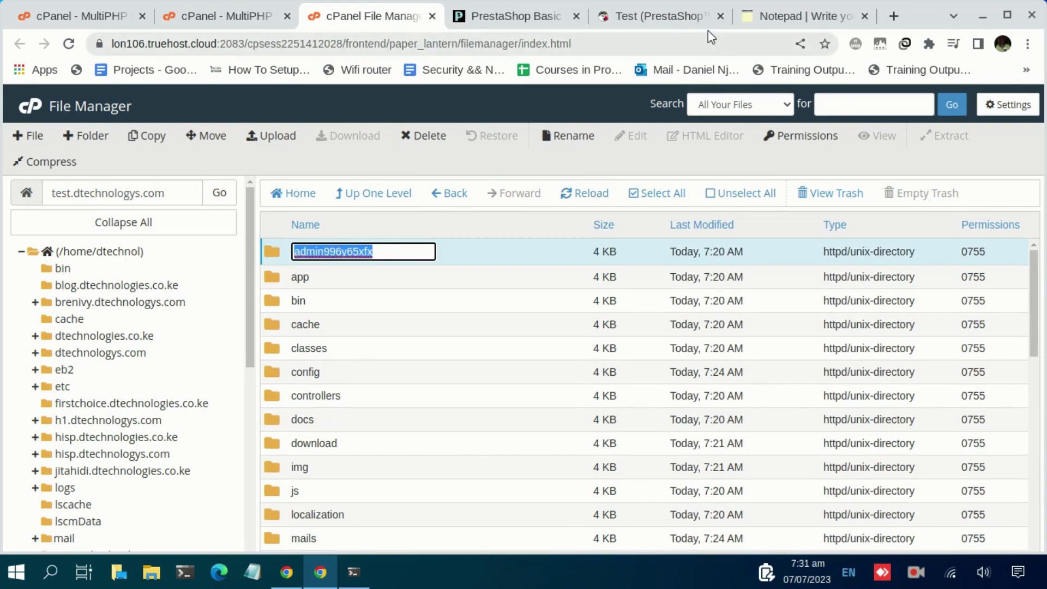
left_click(703, 18)
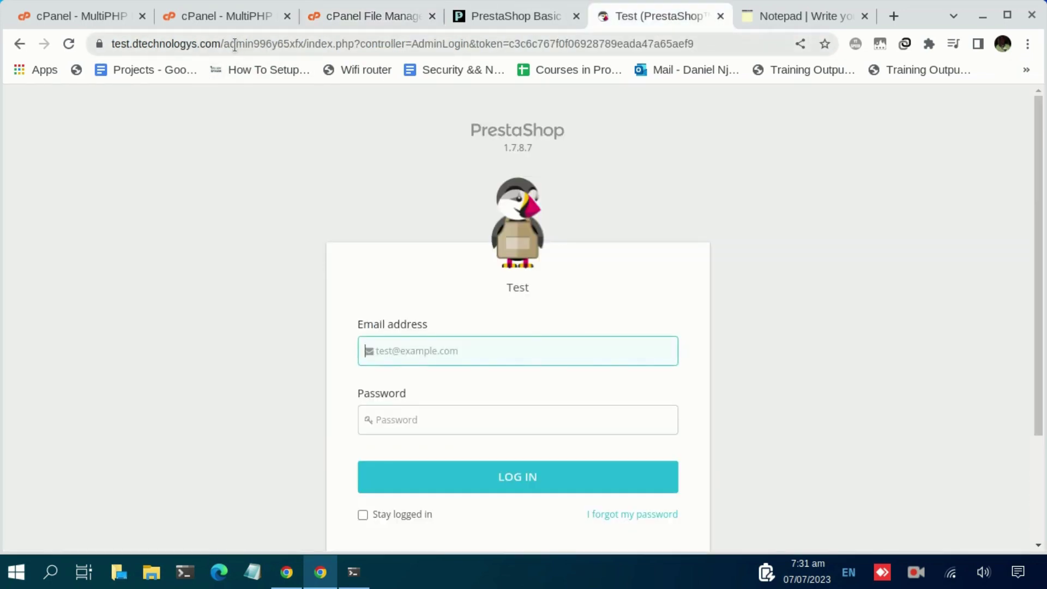
left_click_drag(235, 45, 812, 72)
key("BackSpace")
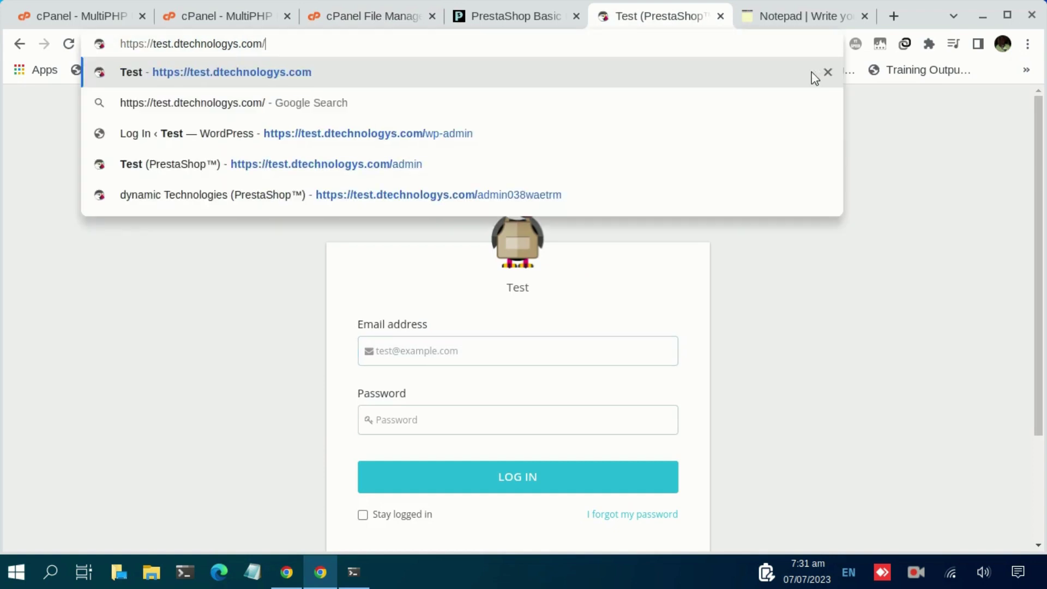
key("ctrl+v")
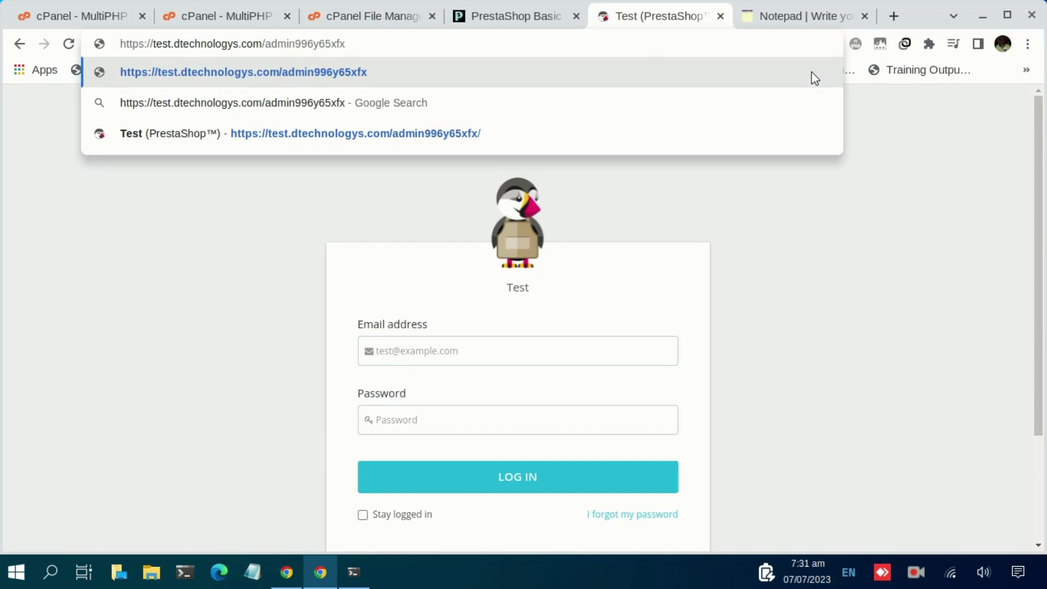
key("Return")
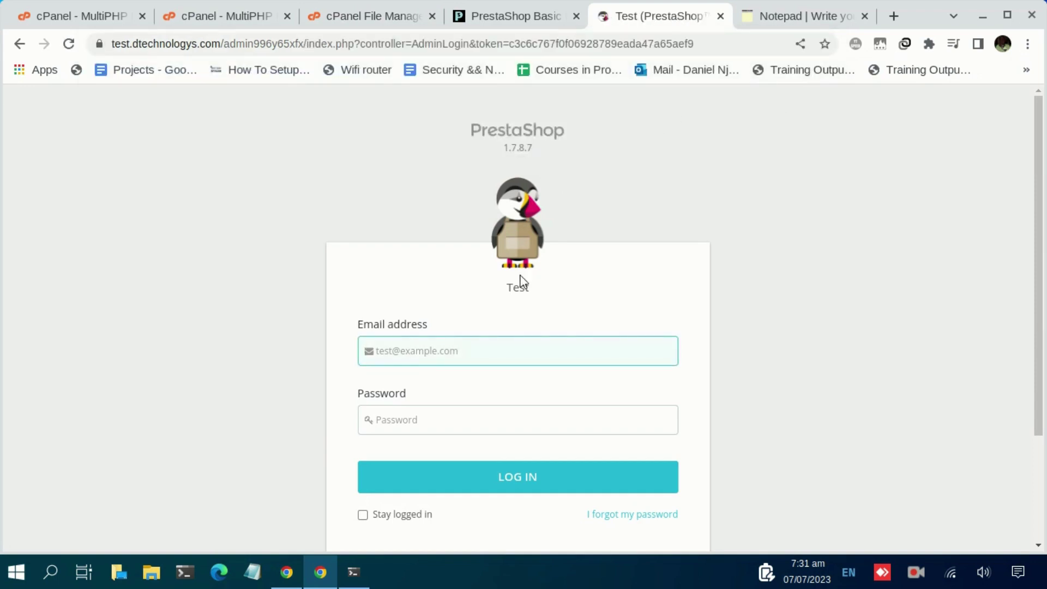
Log in with the shop's admin e-mail and password.
left_click(416, 357)
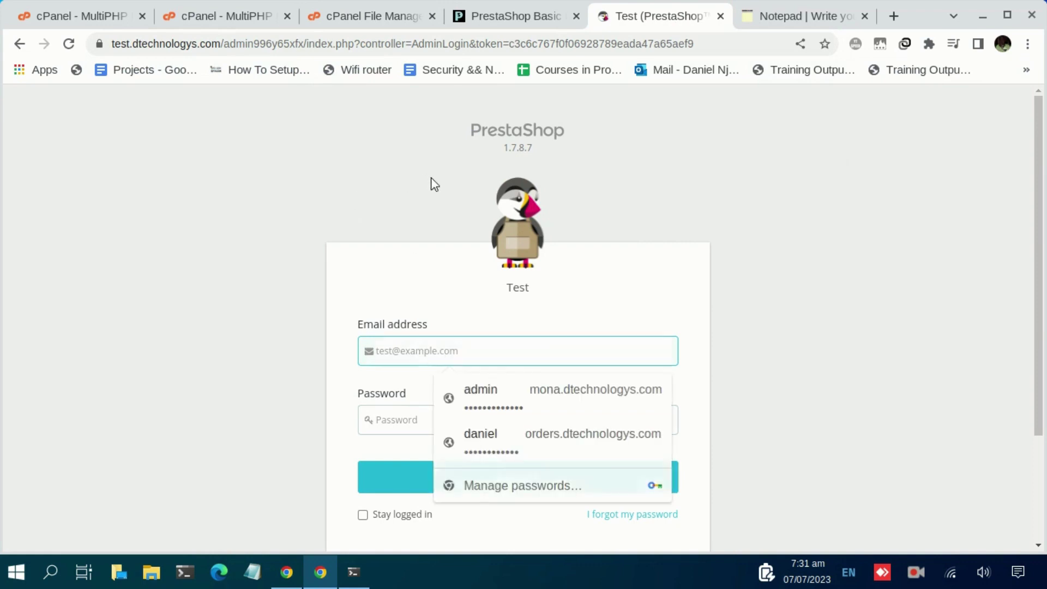
left_click(414, 345)
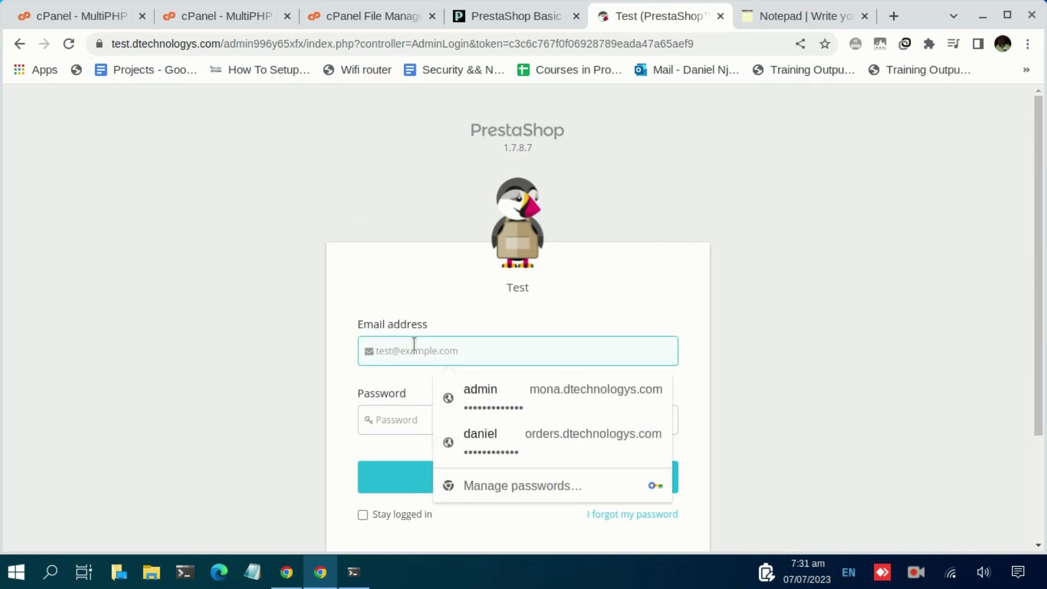
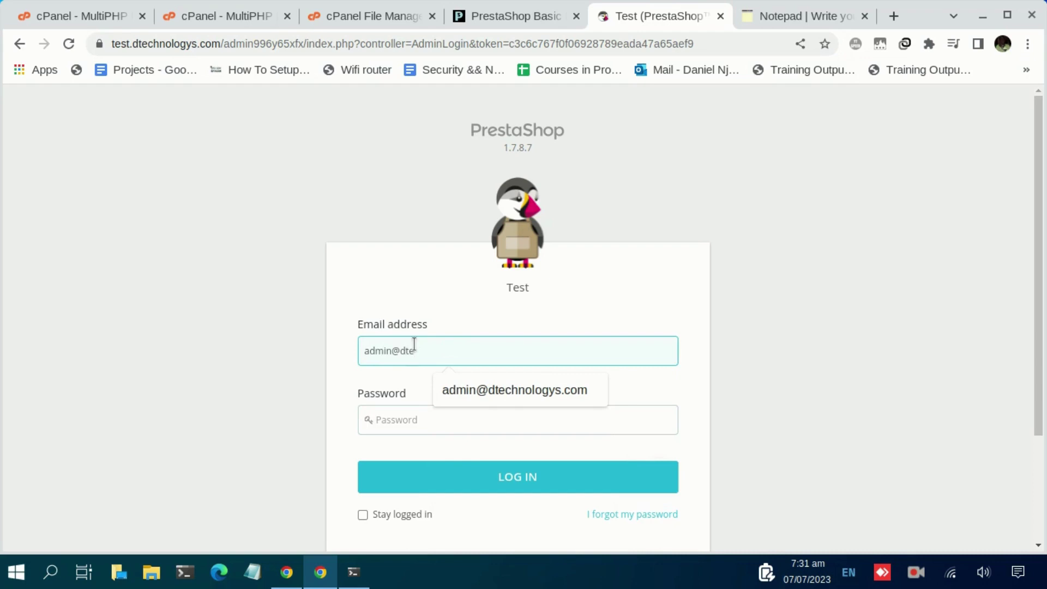
key("Down")
key("Return")
key("Tab")
type("a")
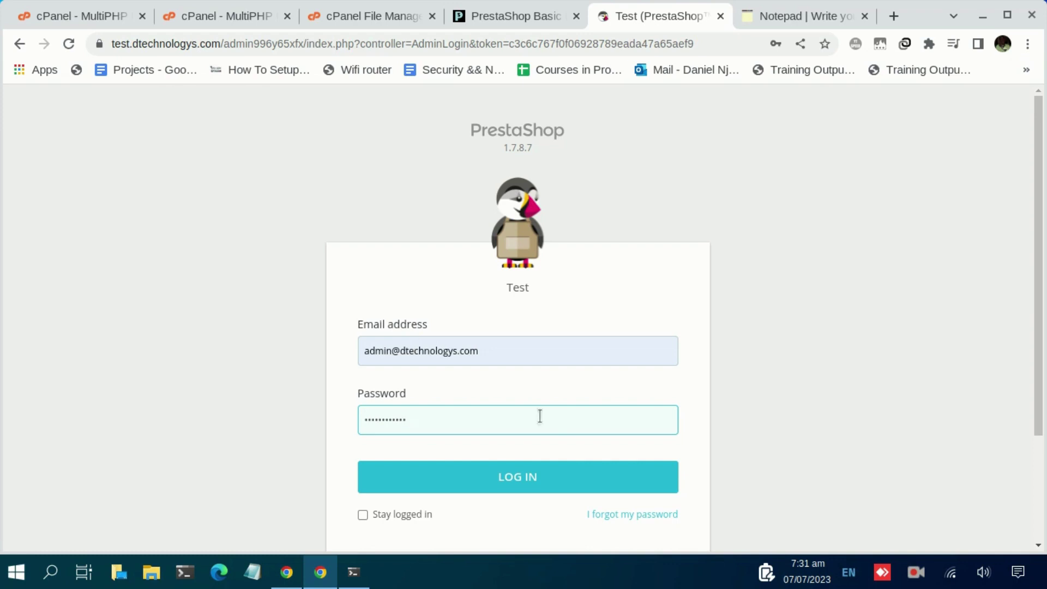
left_click(572, 478)
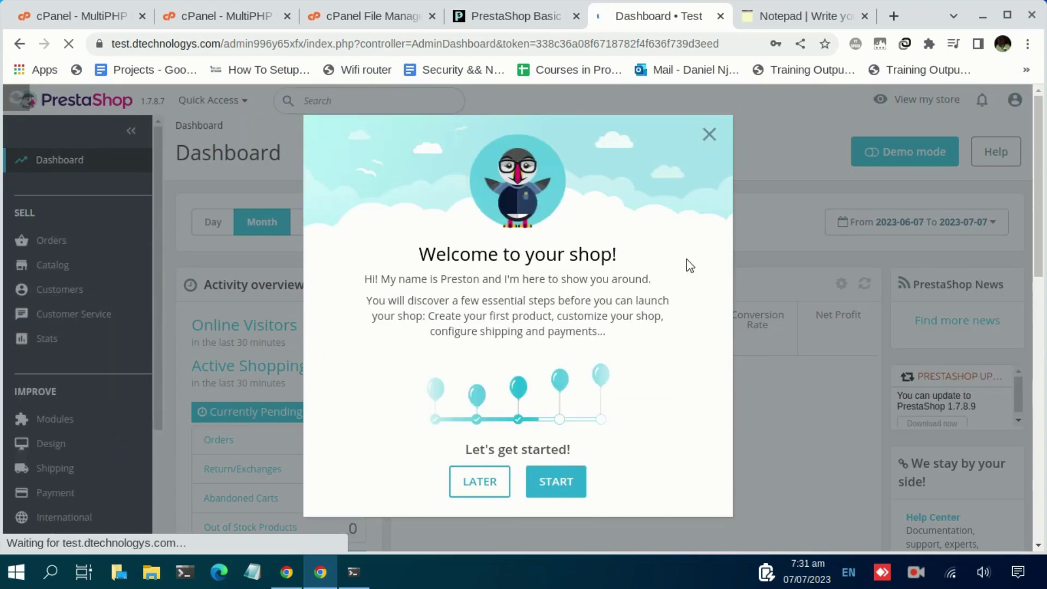
Close the 'Welcome to your shop!' modal and scroll the Dashboard showing KES0.00 sales, 0 orders, 2 visits.
left_click(708, 135)
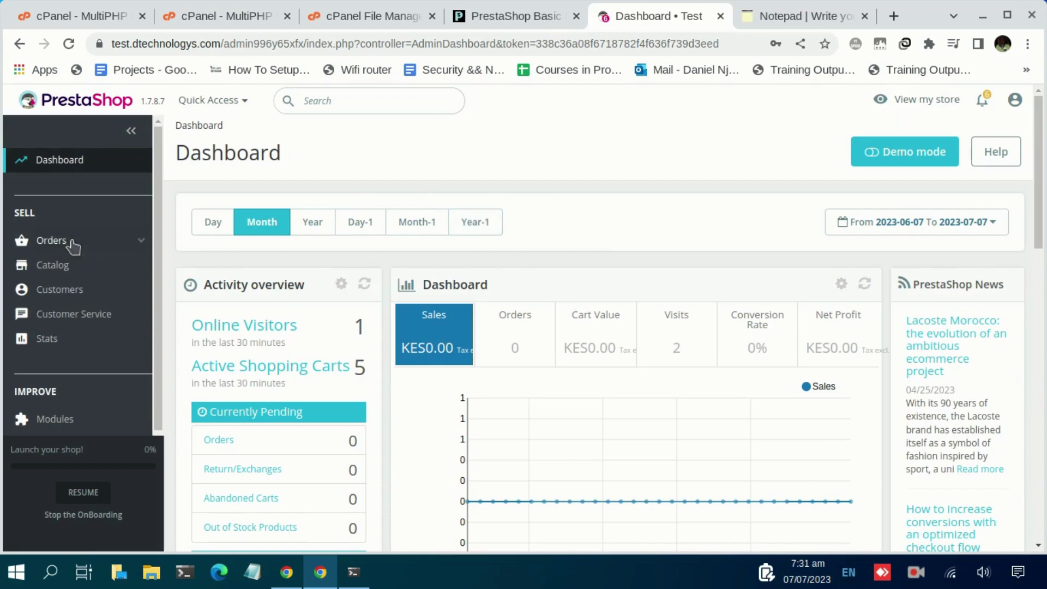
scroll(82, 305, "down", 2)
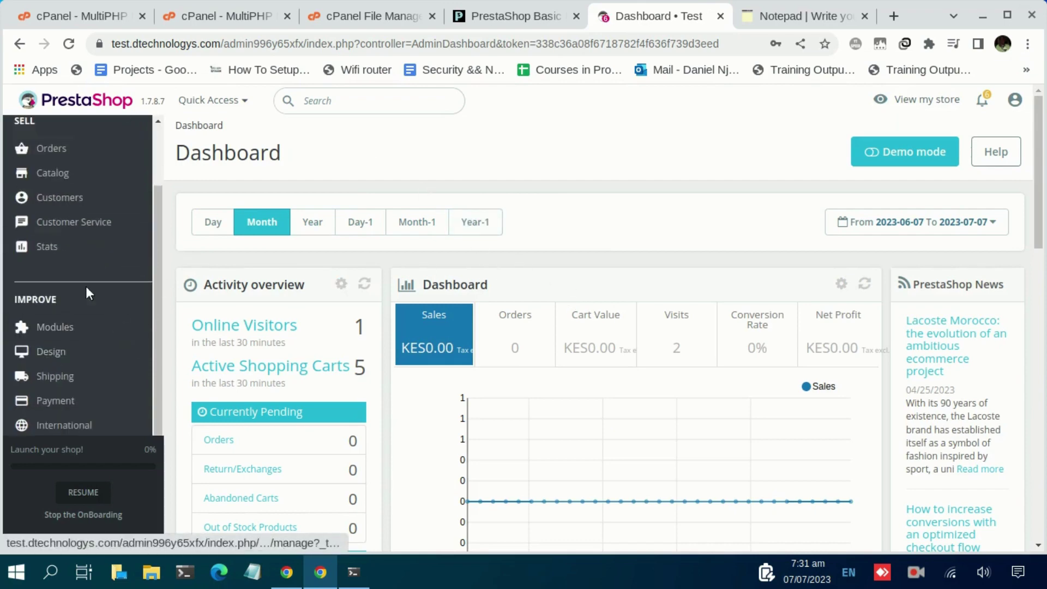
scroll(93, 325, "down", 2)
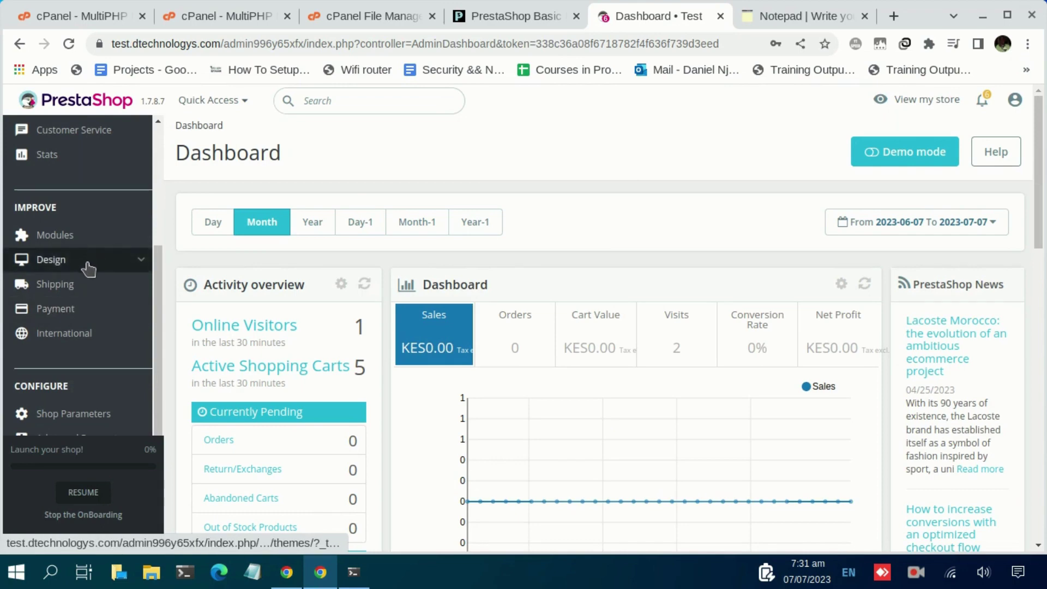
scroll(94, 275, "up", 4)
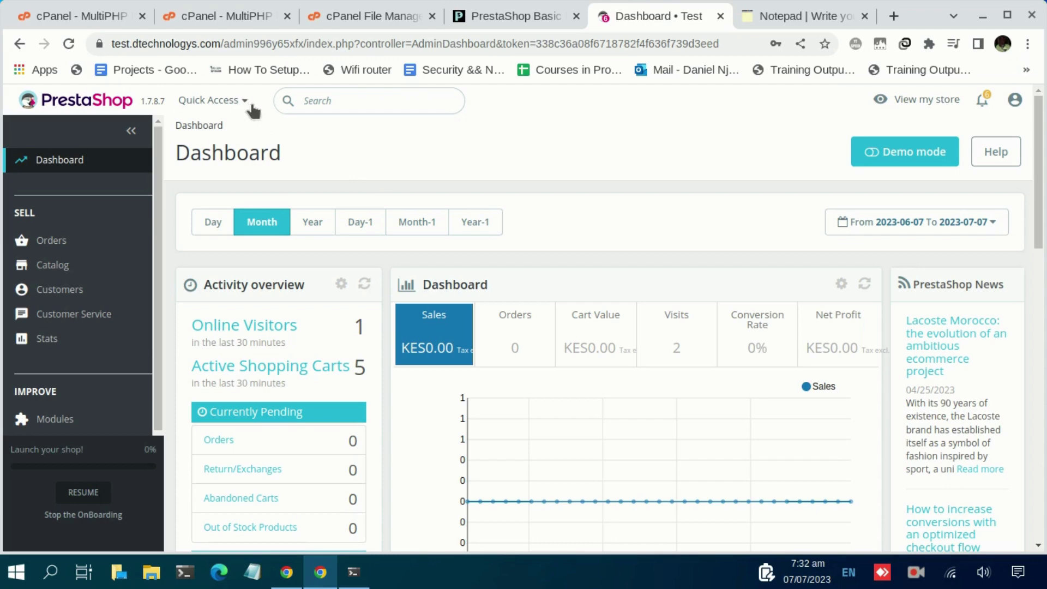
left_click(917, 581)
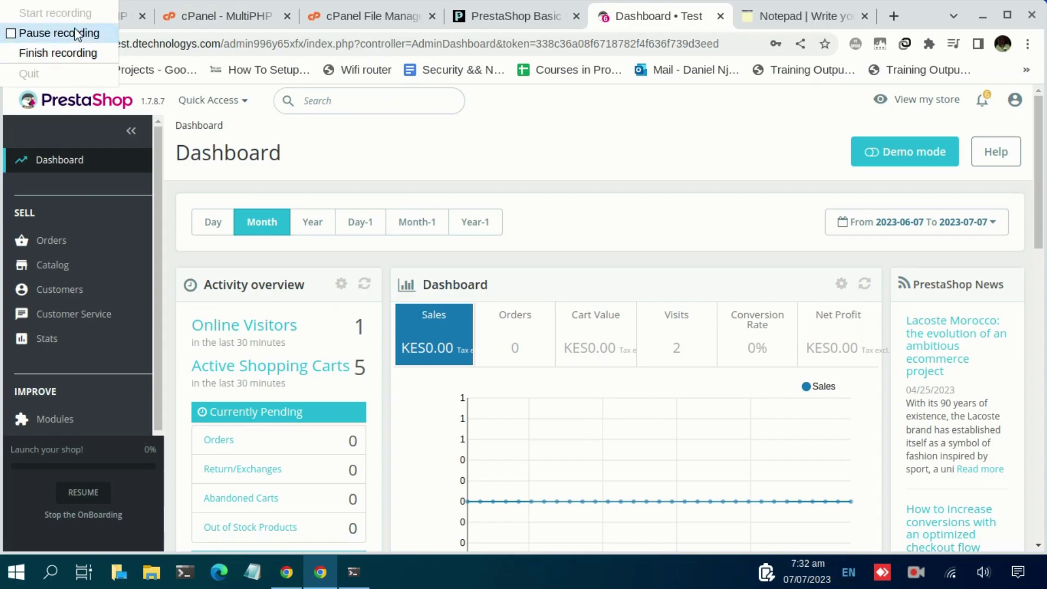